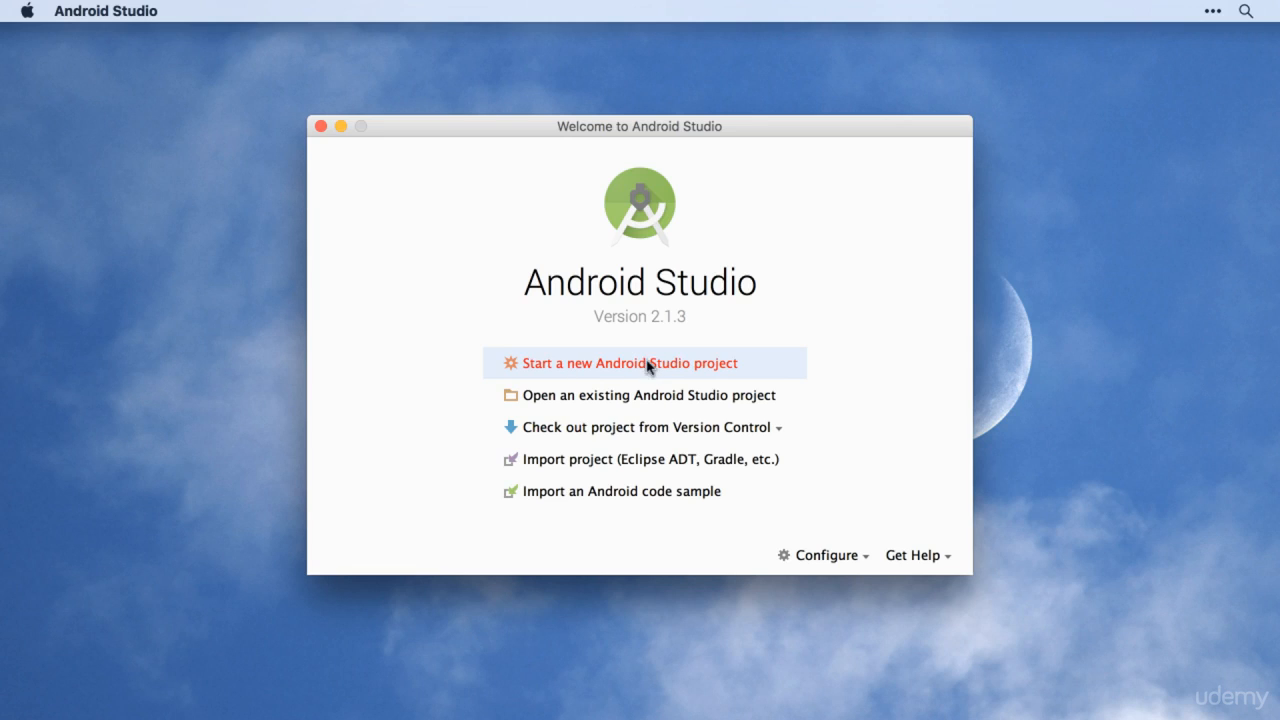
Step: Start a new Android Studio project and name the application Demo App
left_click(648, 367)
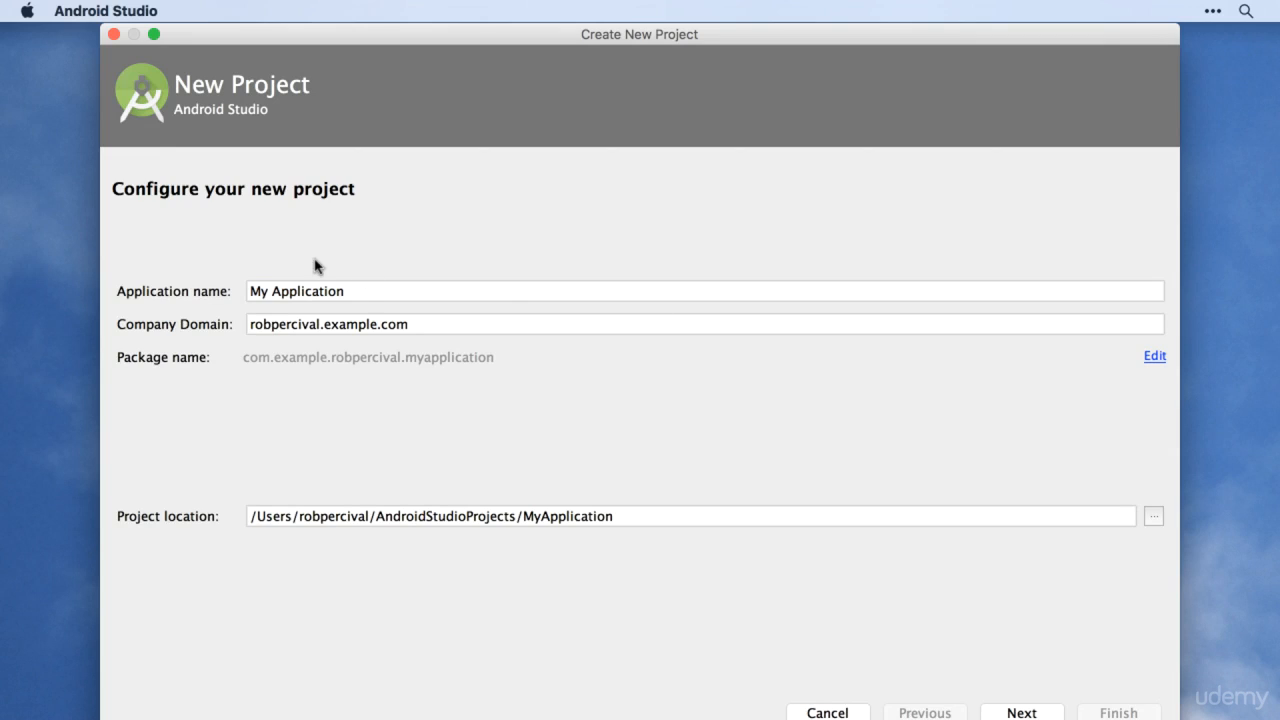
left_click(219, 288)
left_click_drag(219, 288, 256, 234)
type("Demm")
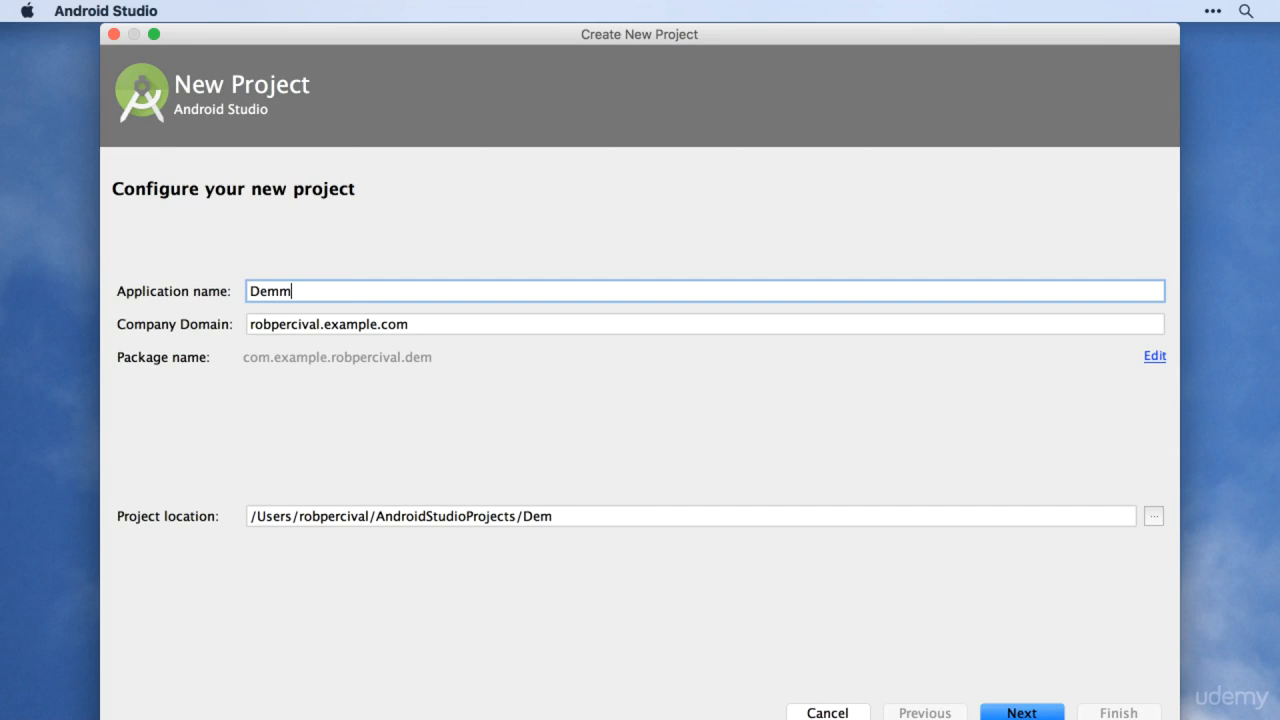
key("BackSpace")
type("o App")
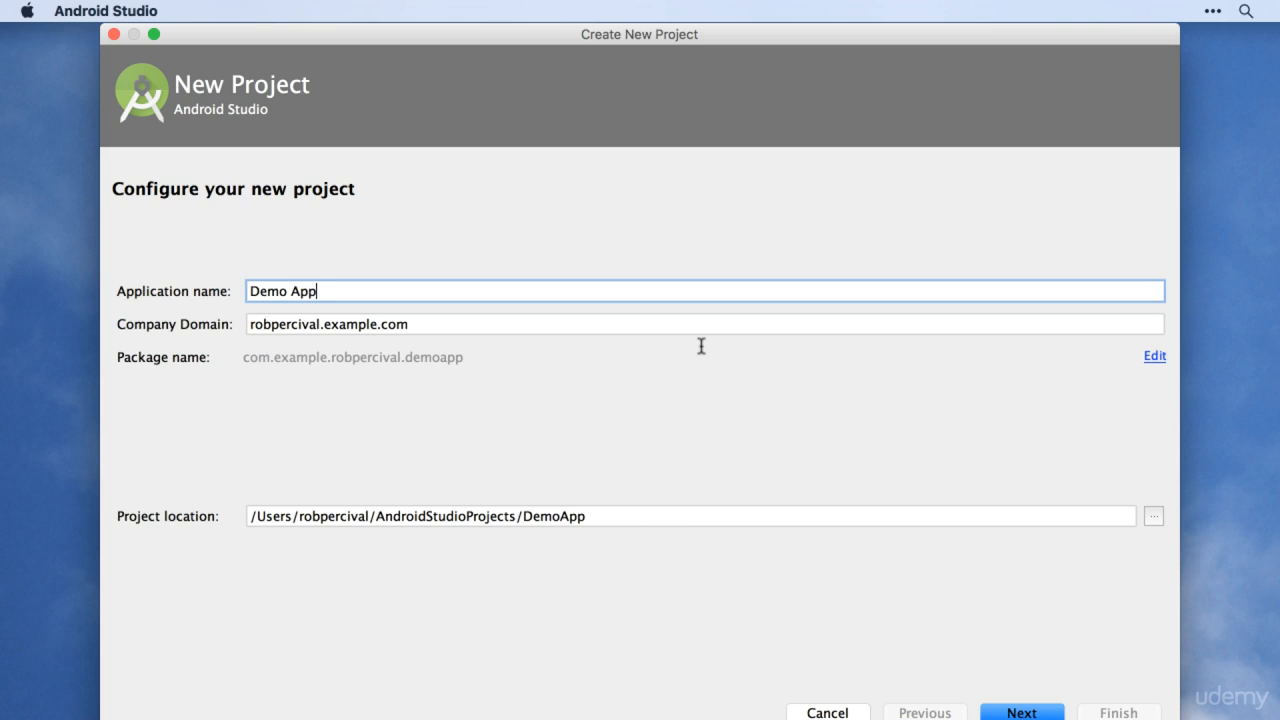
key("super+a")
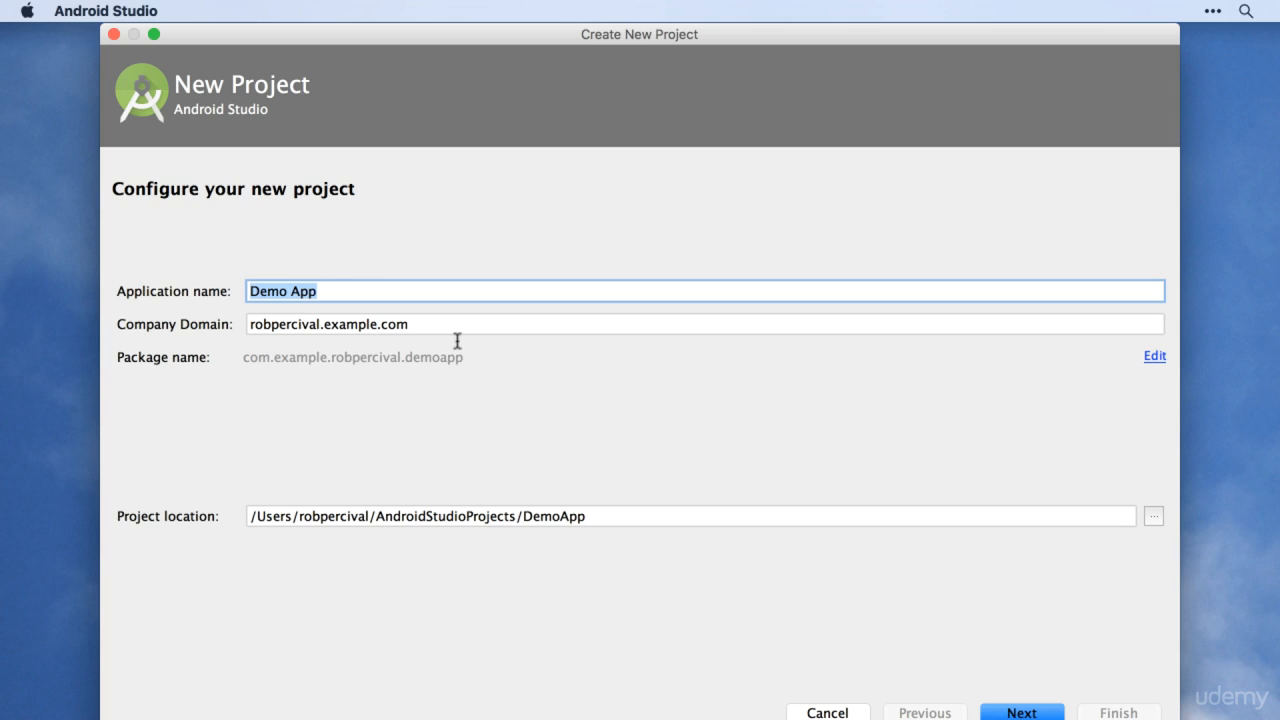
Step: Remove the ".example" part from the company domain, keep the default project location and continue to the target devices
left_click(376, 323)
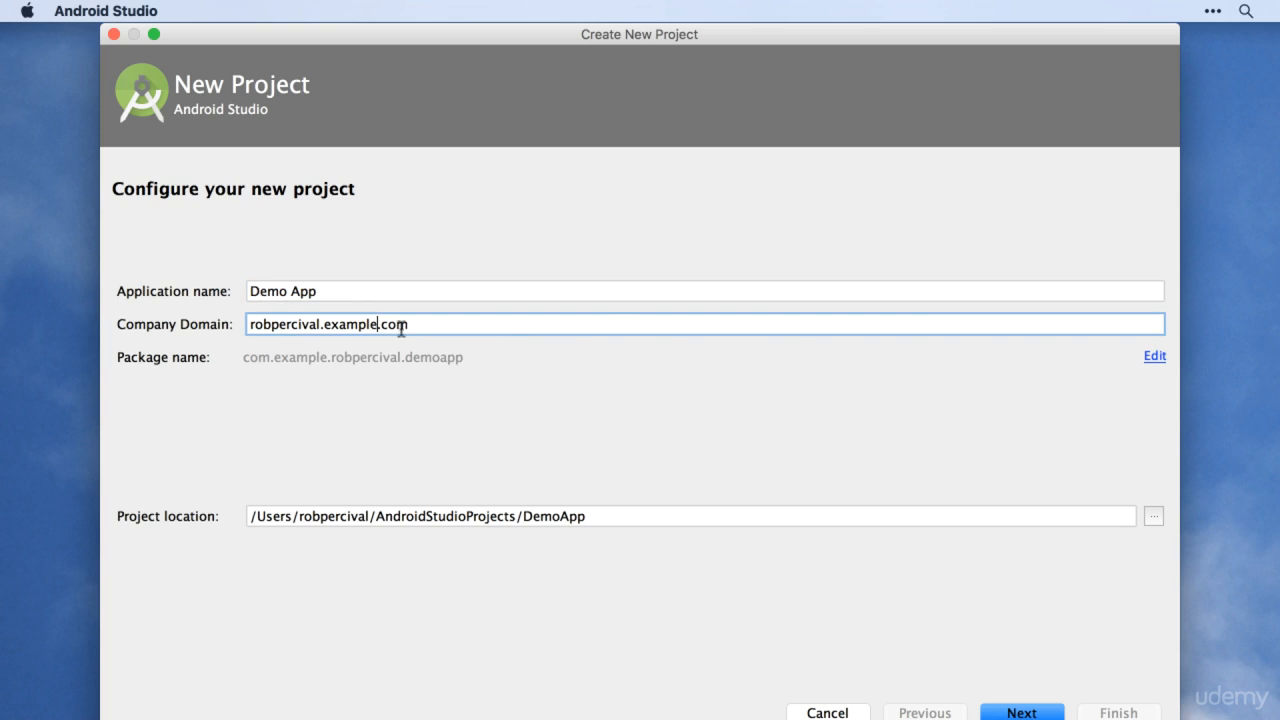
left_click(320, 323, "shift")
key("BackSpace")
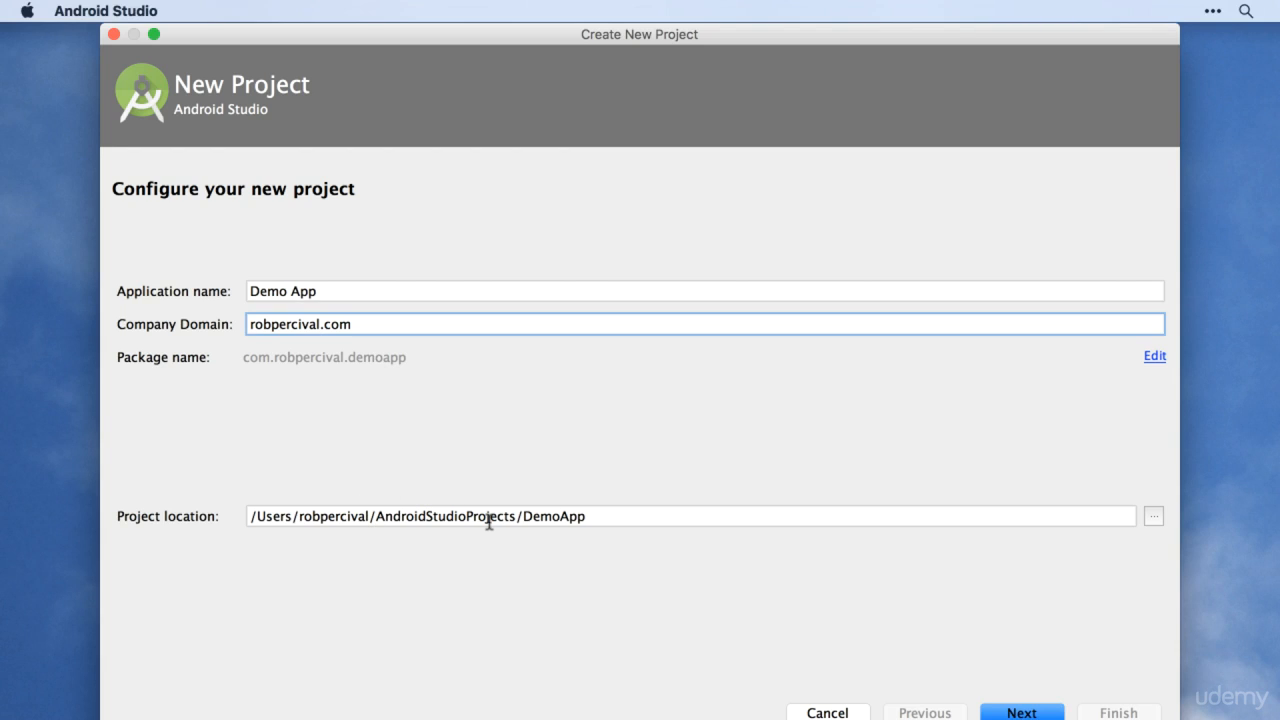
left_click(1153, 518)
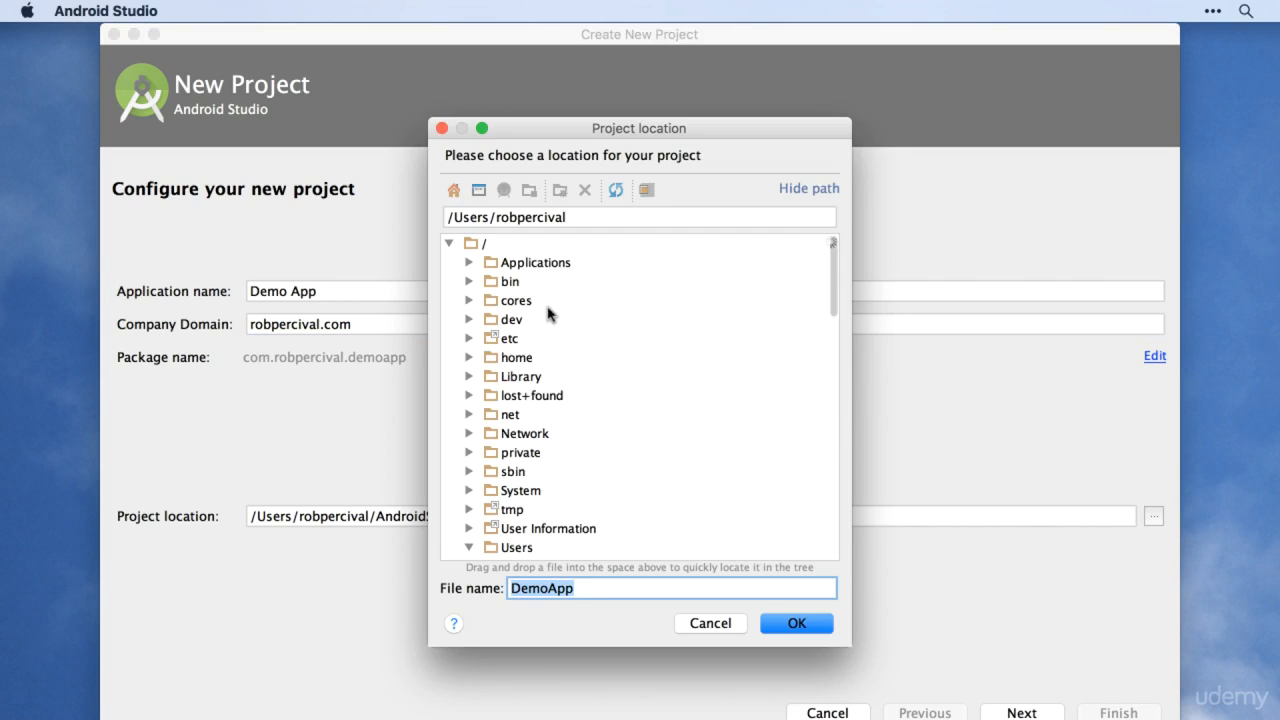
left_click(710, 623)
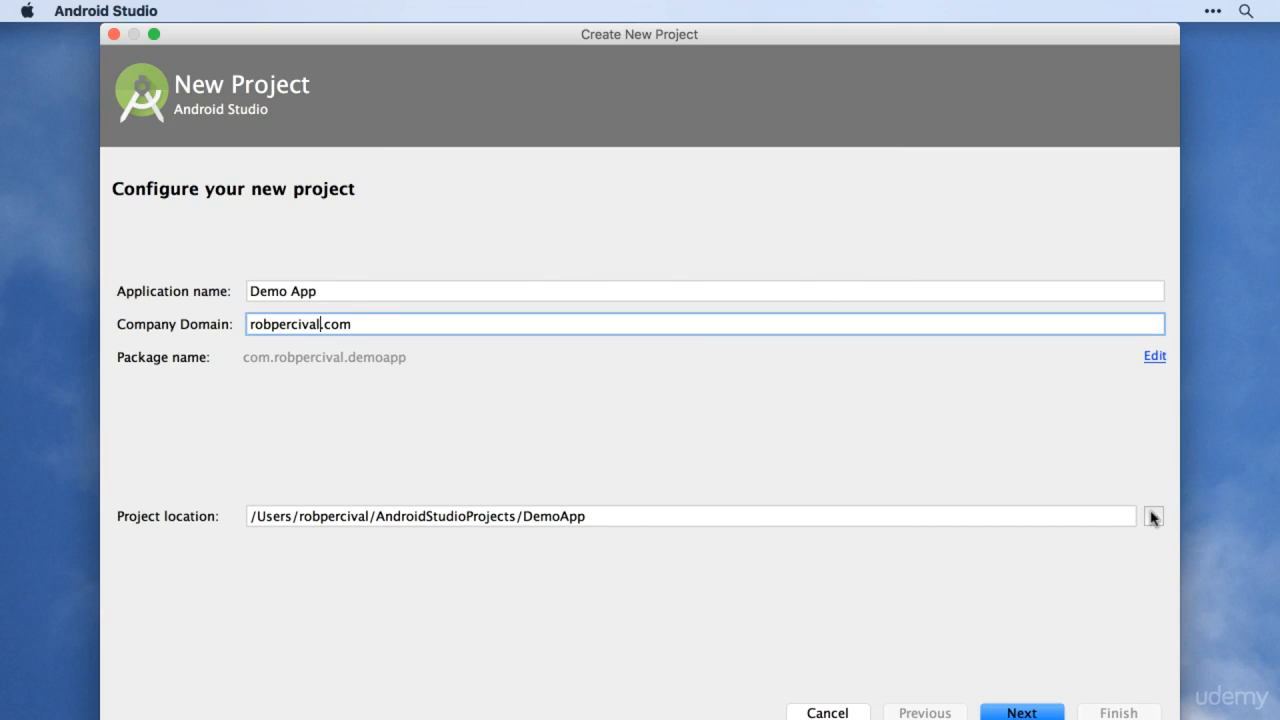
left_click(1024, 712)
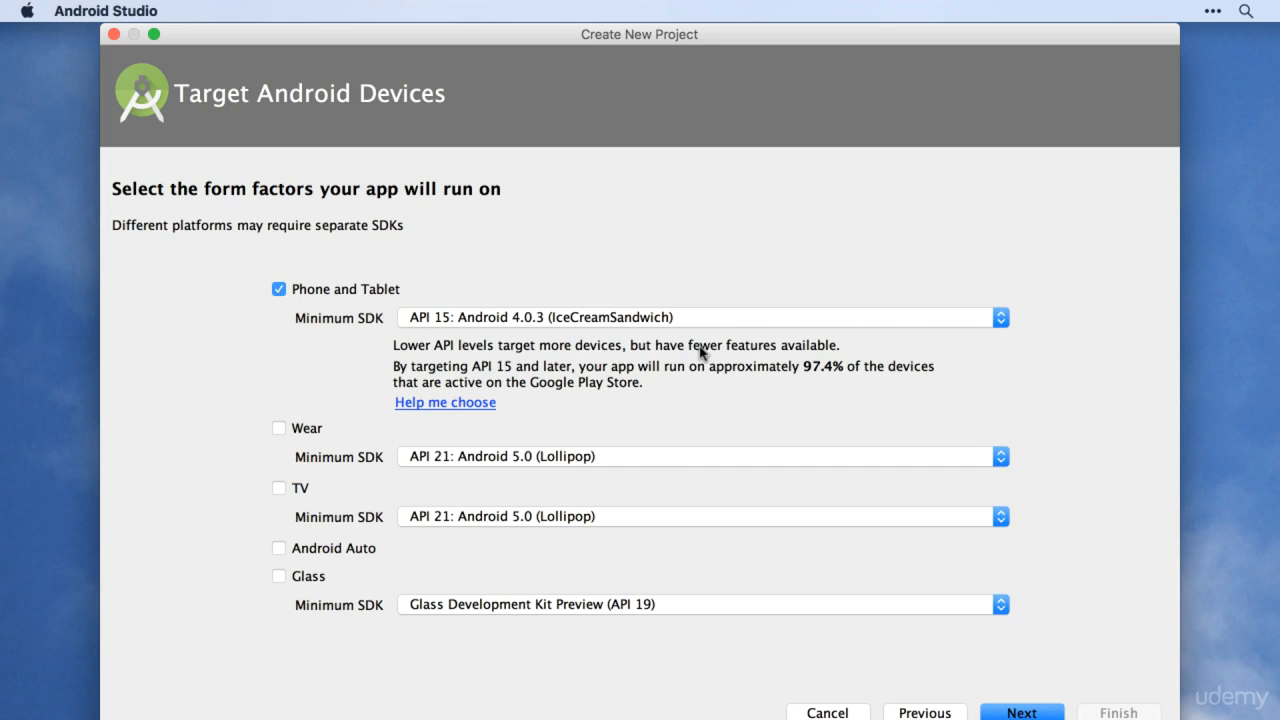
Step: Set the Phone and Tablet minimum SDK to API 24: Android 7.0 (Nougat)
left_click(767, 319)
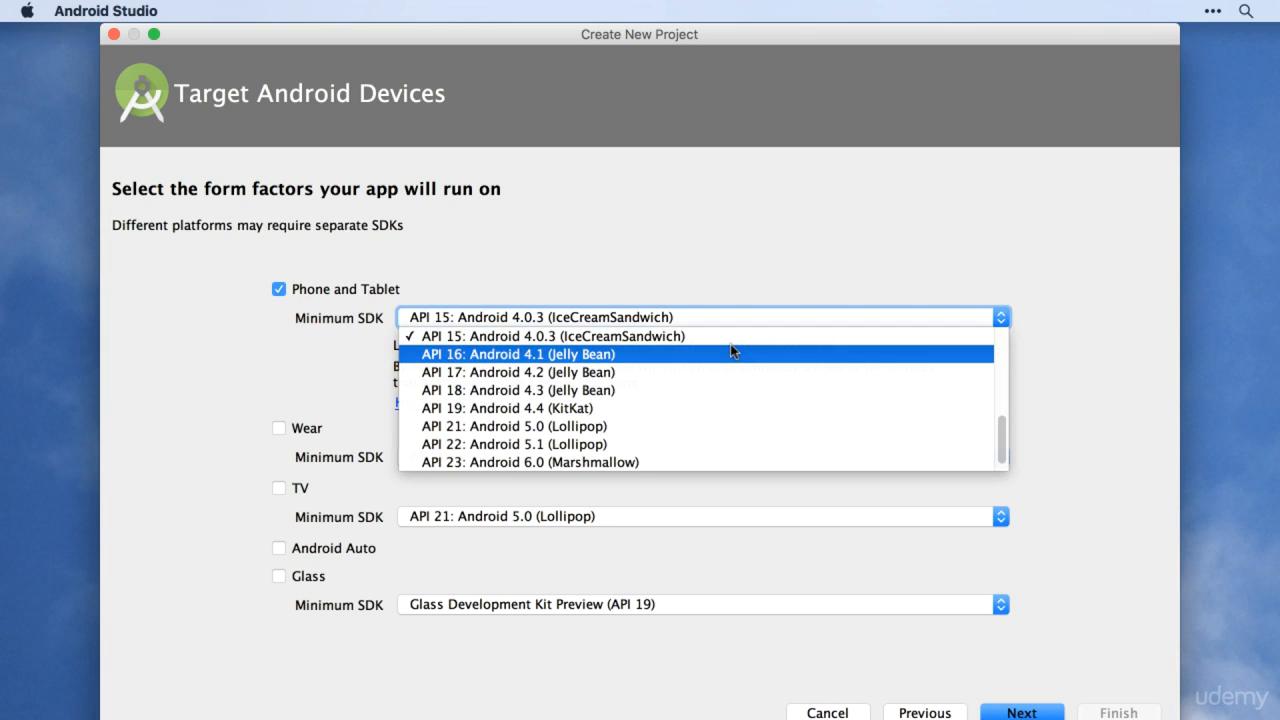
scroll(731, 350, "down", 1)
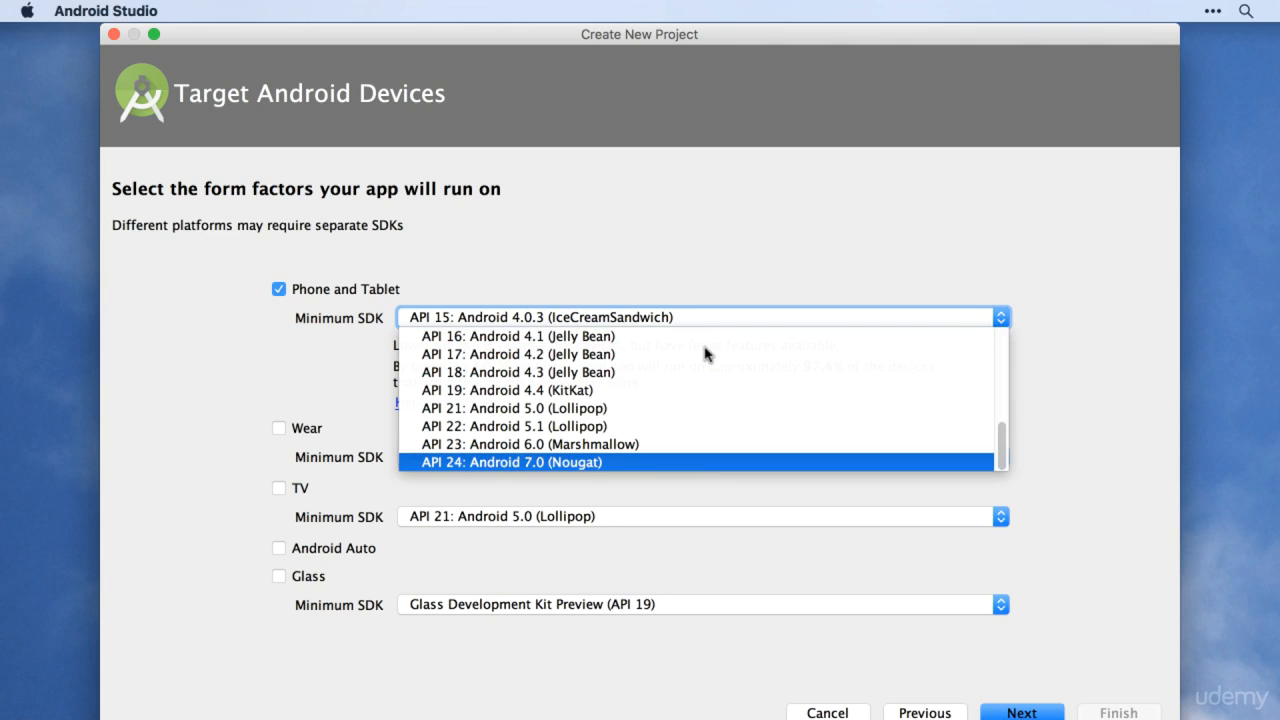
key("Escape")
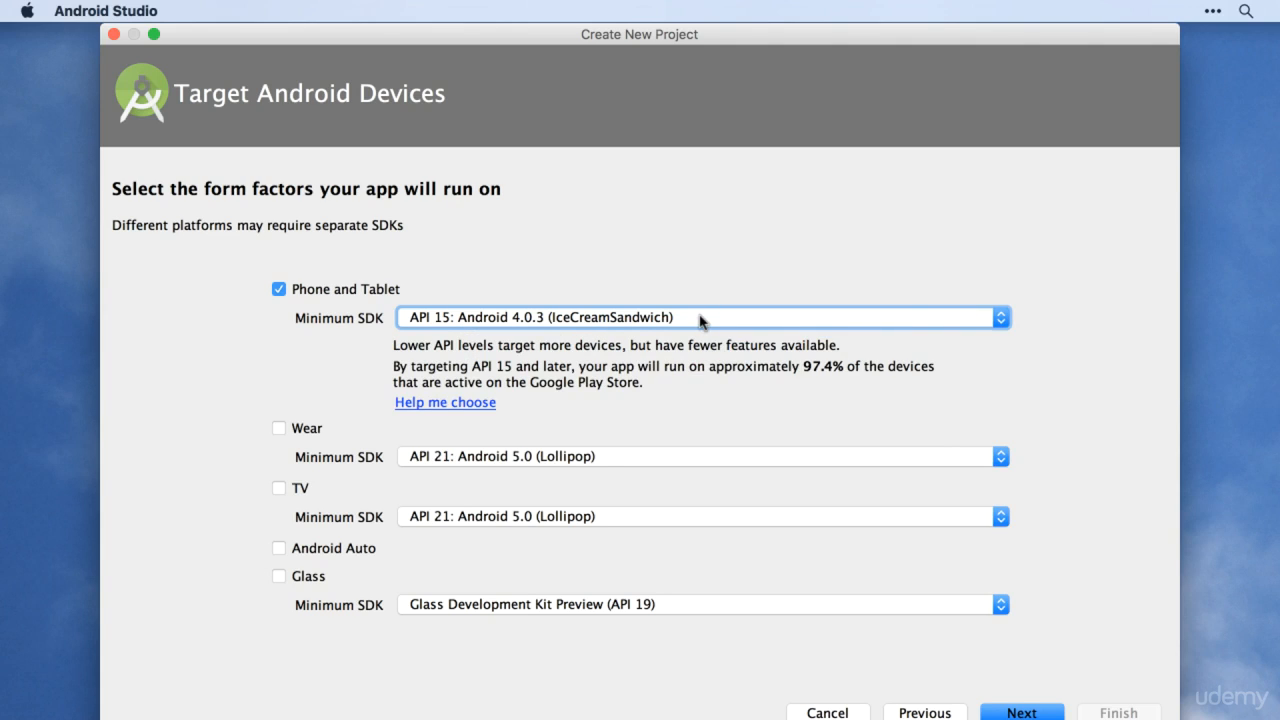
left_click(700, 318)
scroll(700, 449, "down", 1)
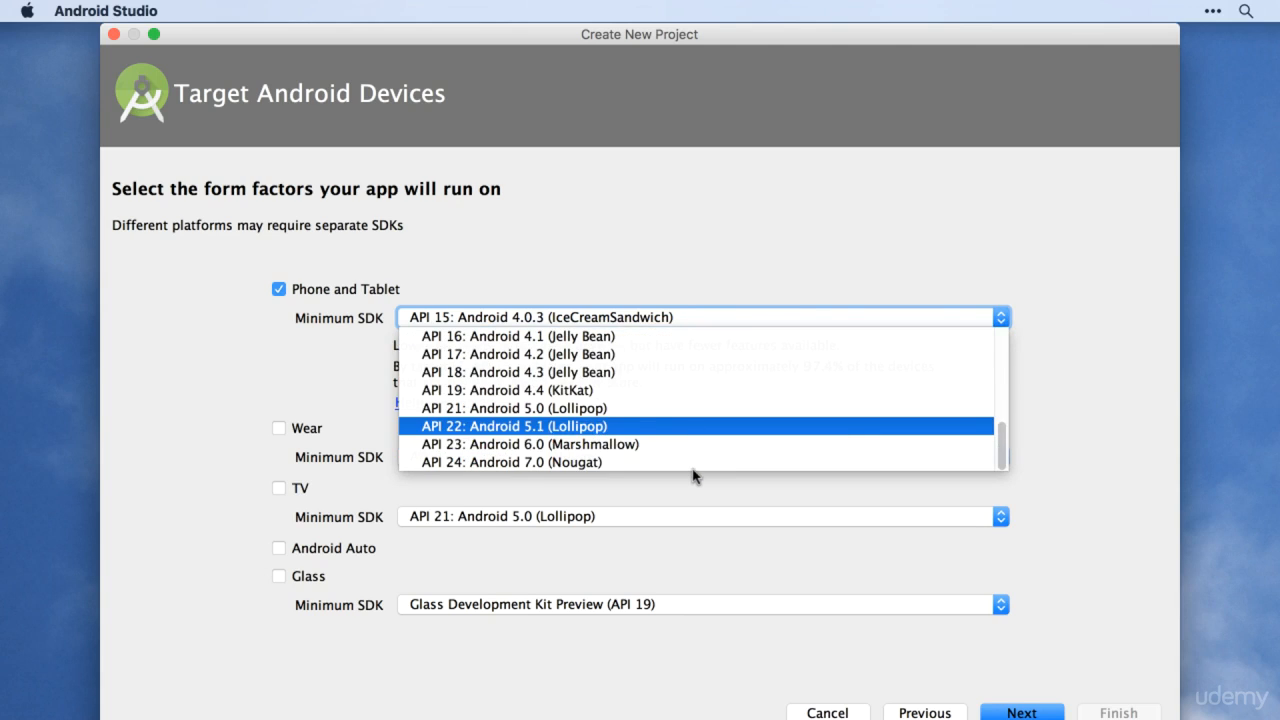
left_click(694, 469)
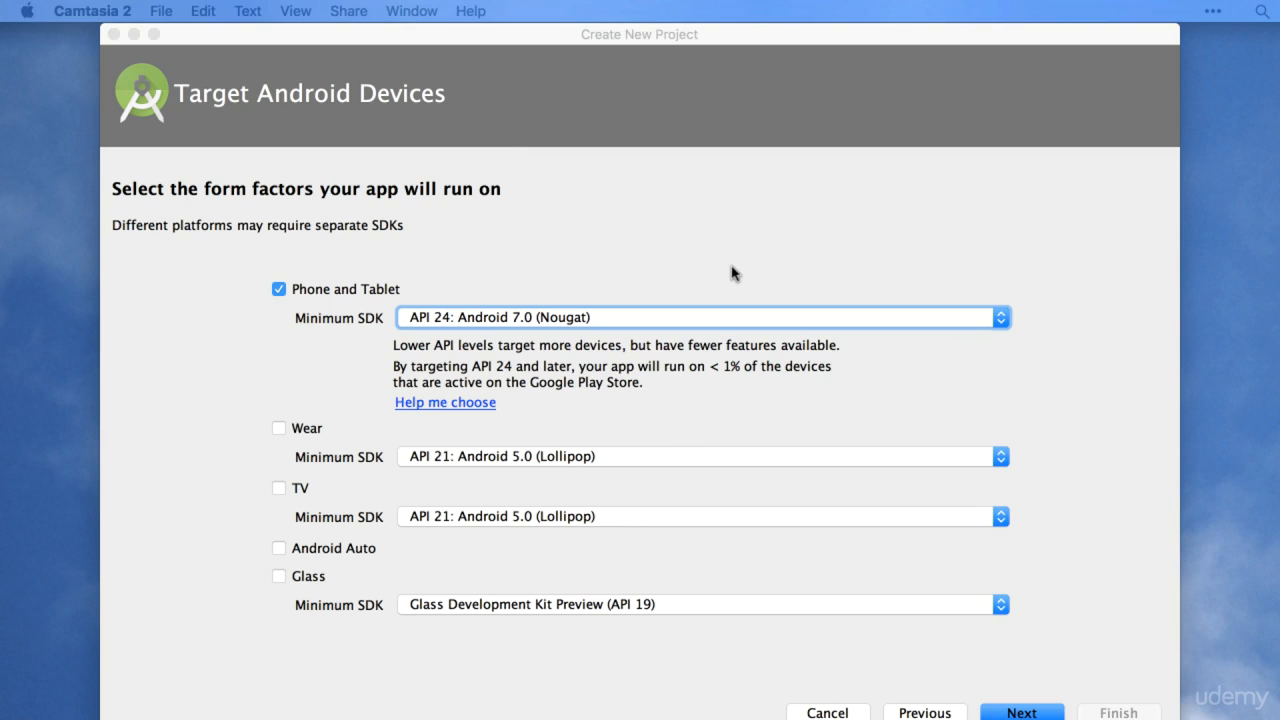
left_click(676, 440)
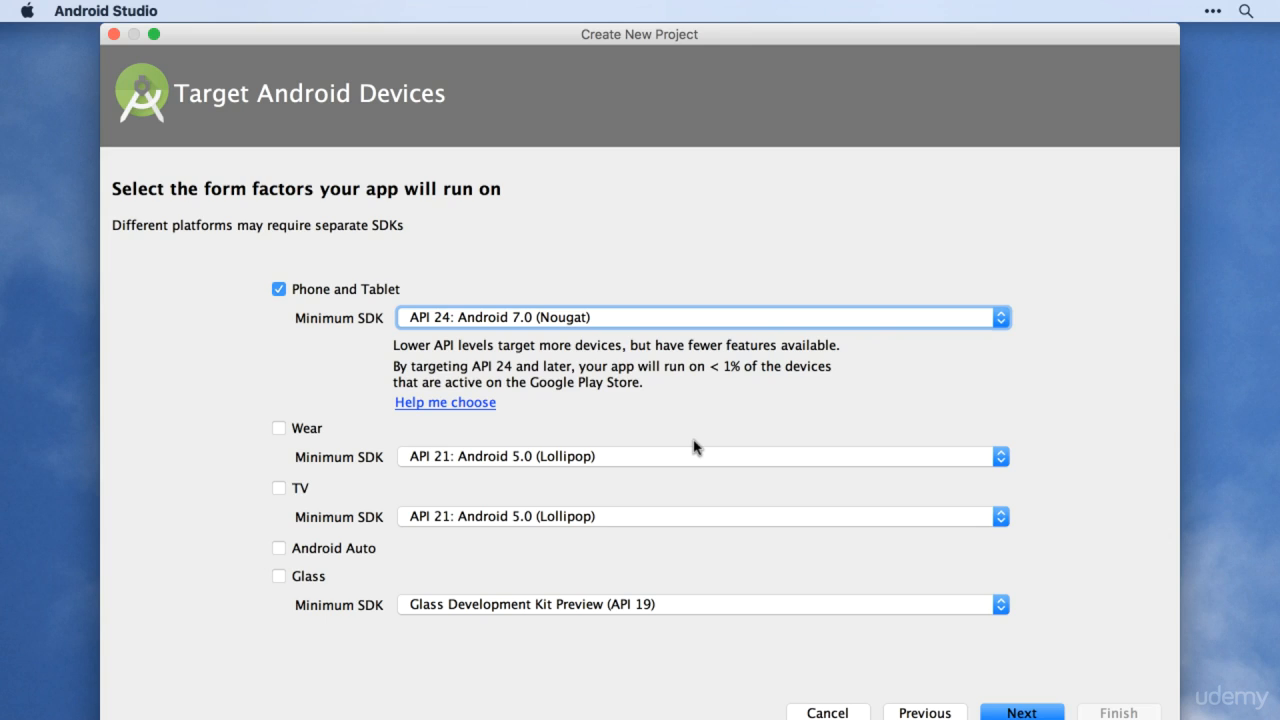
Step: Set the Phone and Tablet minimum SDK to API 15: Android 4.0.3 (IceCreamSandwich) and continue to the activity templates
key("space")
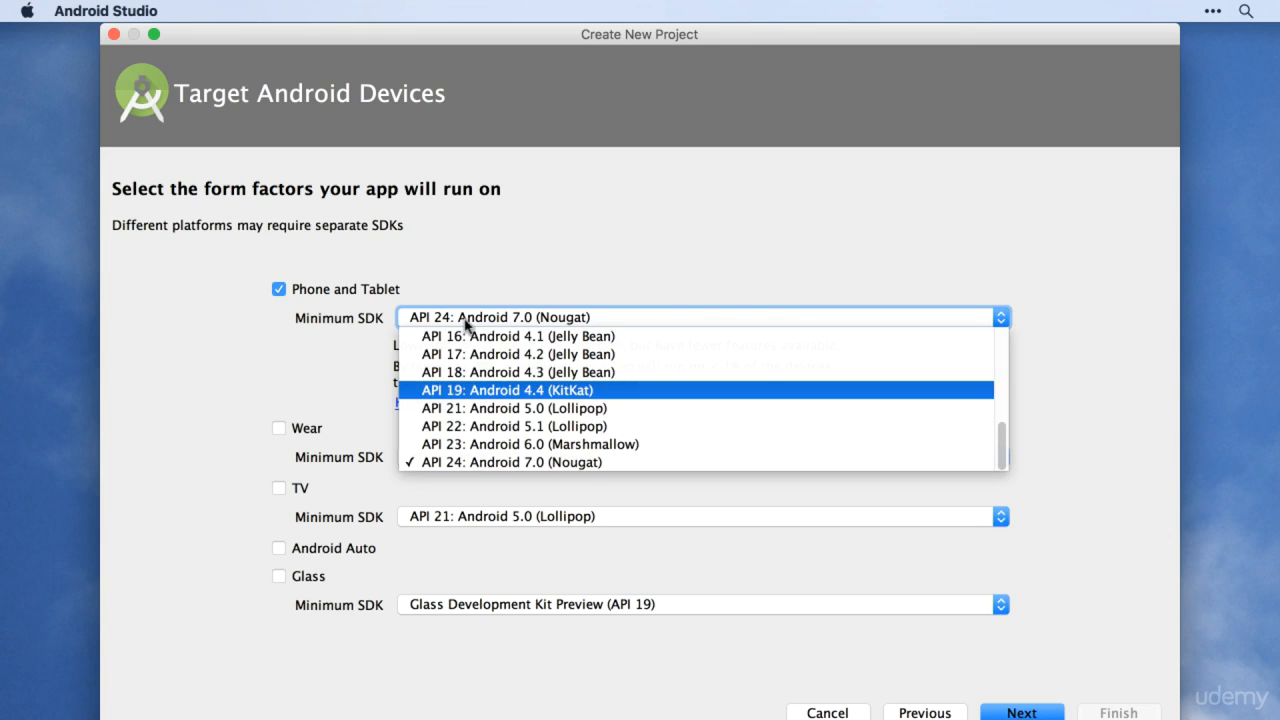
scroll(587, 364, "up", 5)
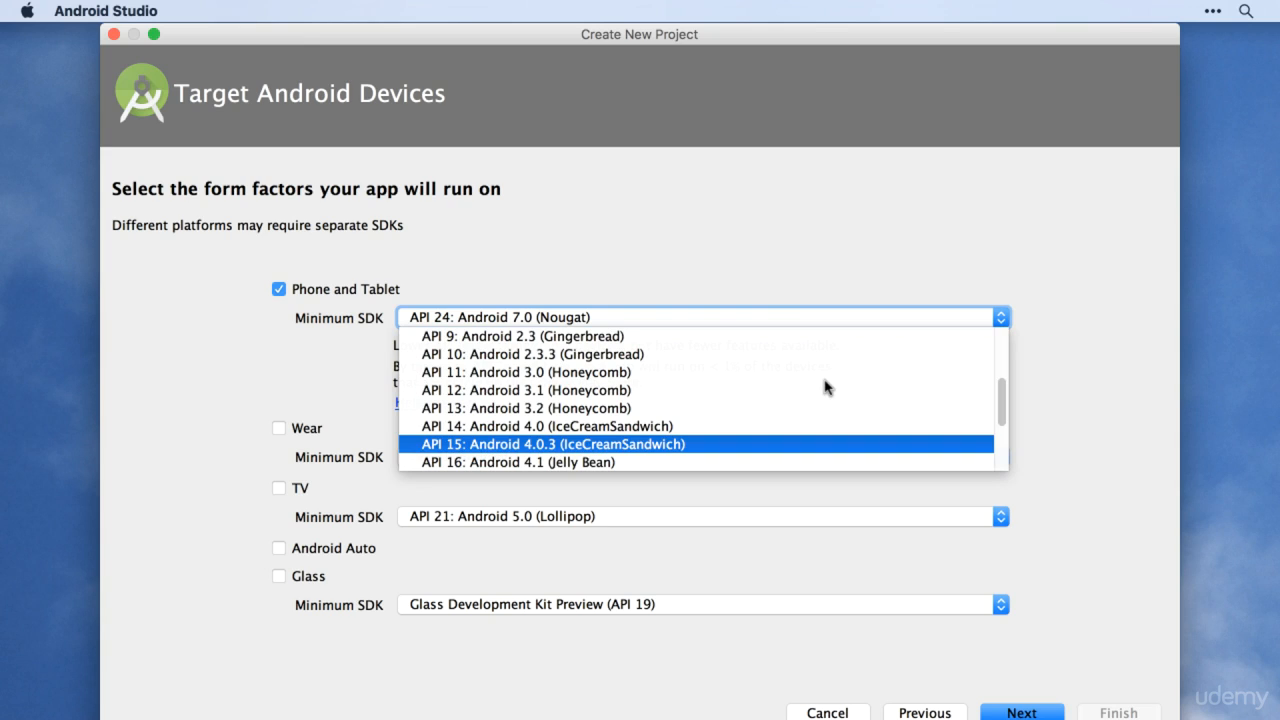
key("Return")
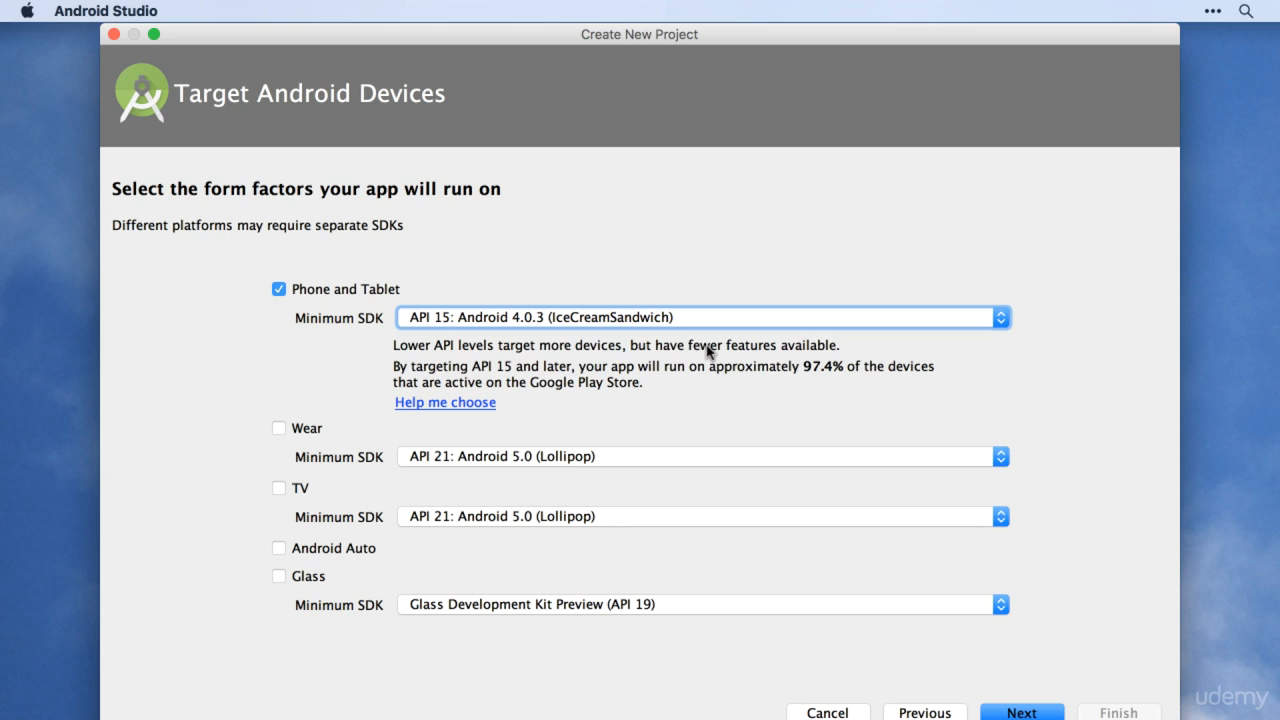
key("Return")
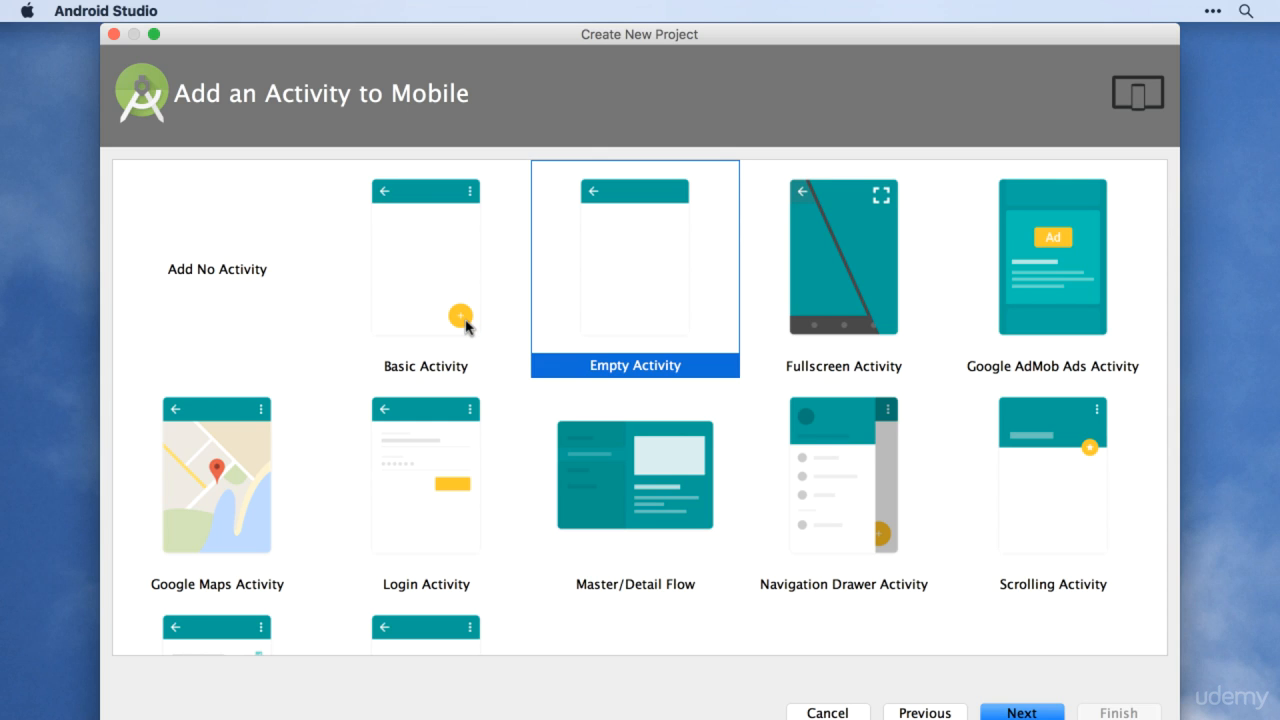
Step: Choose the Empty Activity template and create the project with the activity name MainActivity and the layout name activity_main
scroll(671, 303, "down", 2)
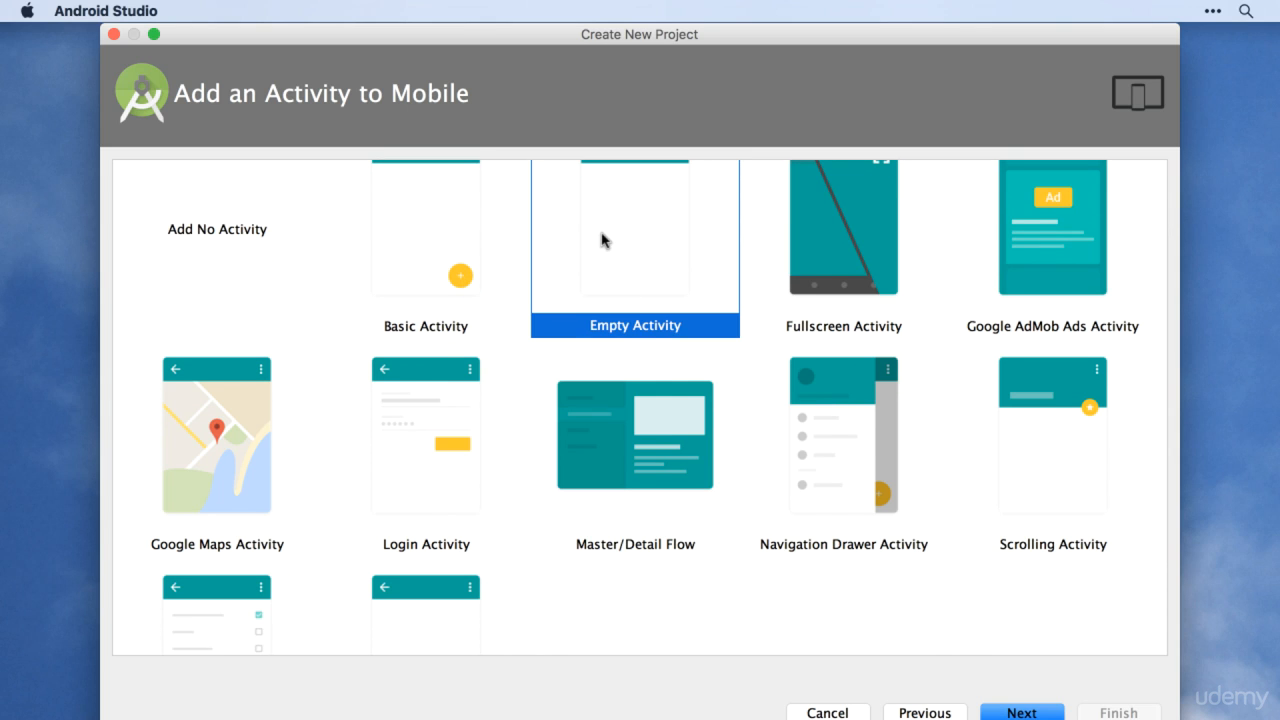
scroll(601, 240, "up", 2)
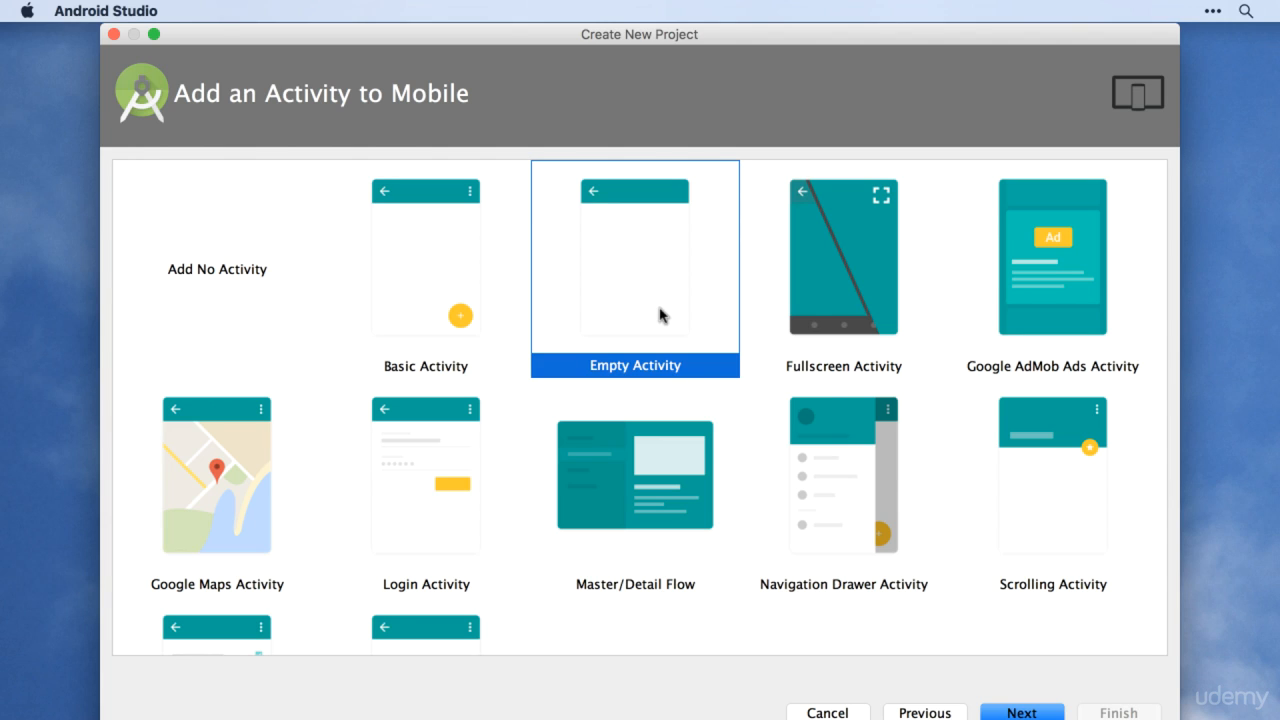
scroll(1022, 714, "down", 1)
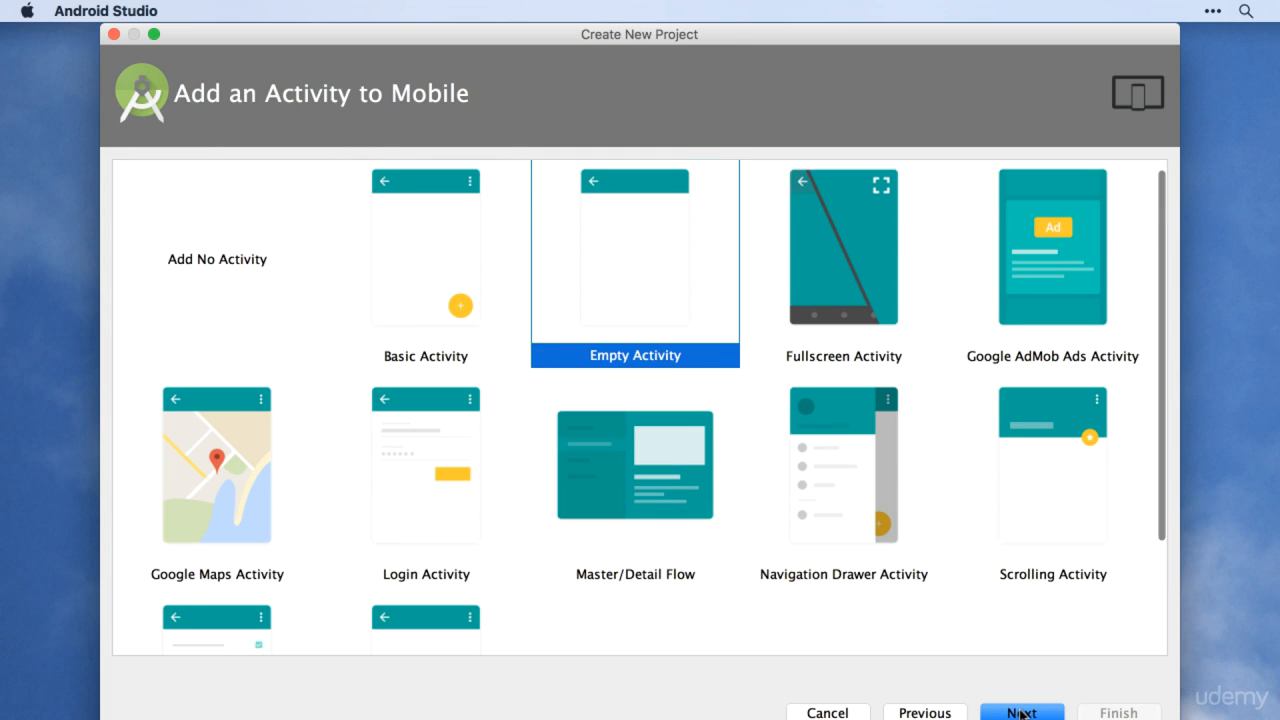
scroll(1022, 714, "down", 5)
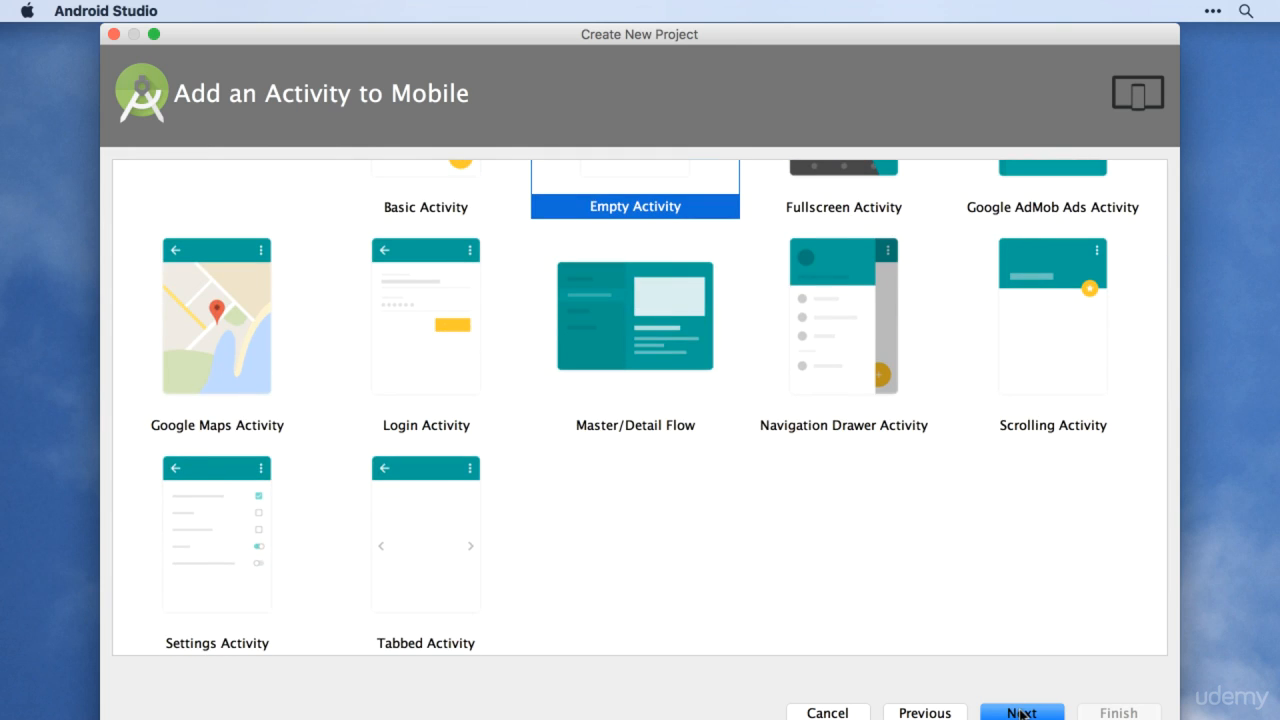
scroll(1022, 714, "up", 5)
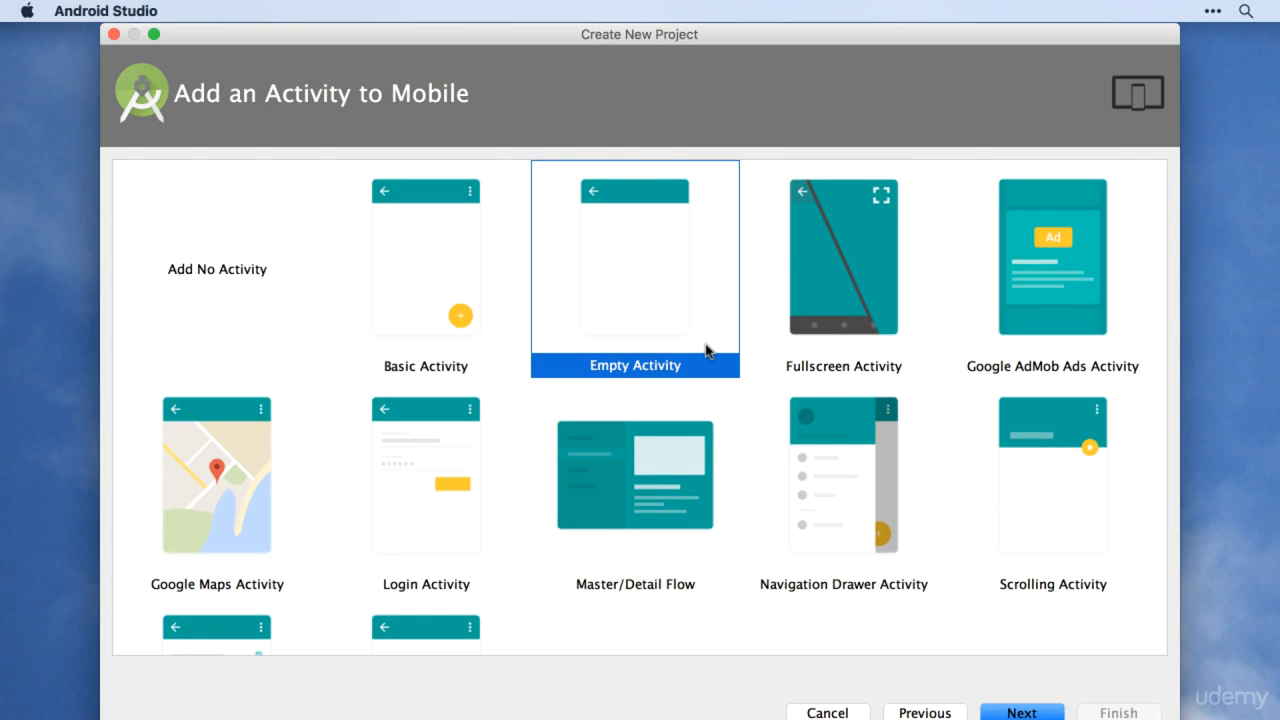
double_click(617, 351)
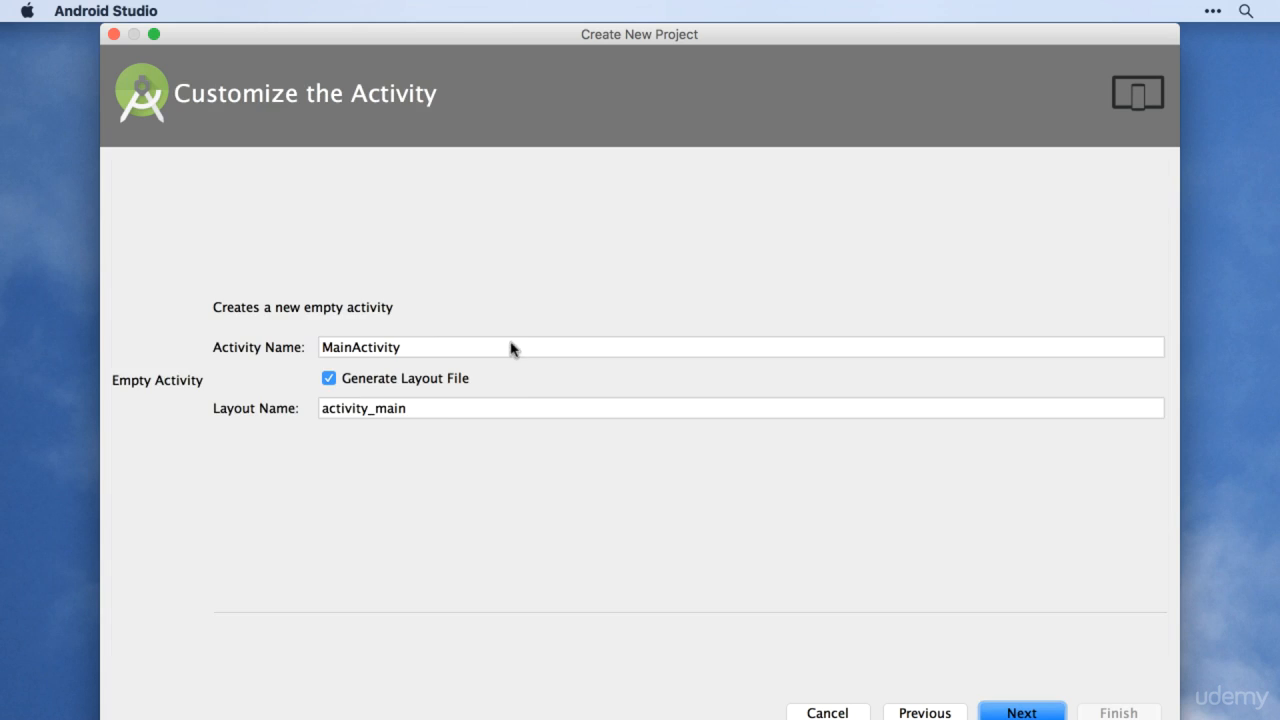
left_click(567, 331)
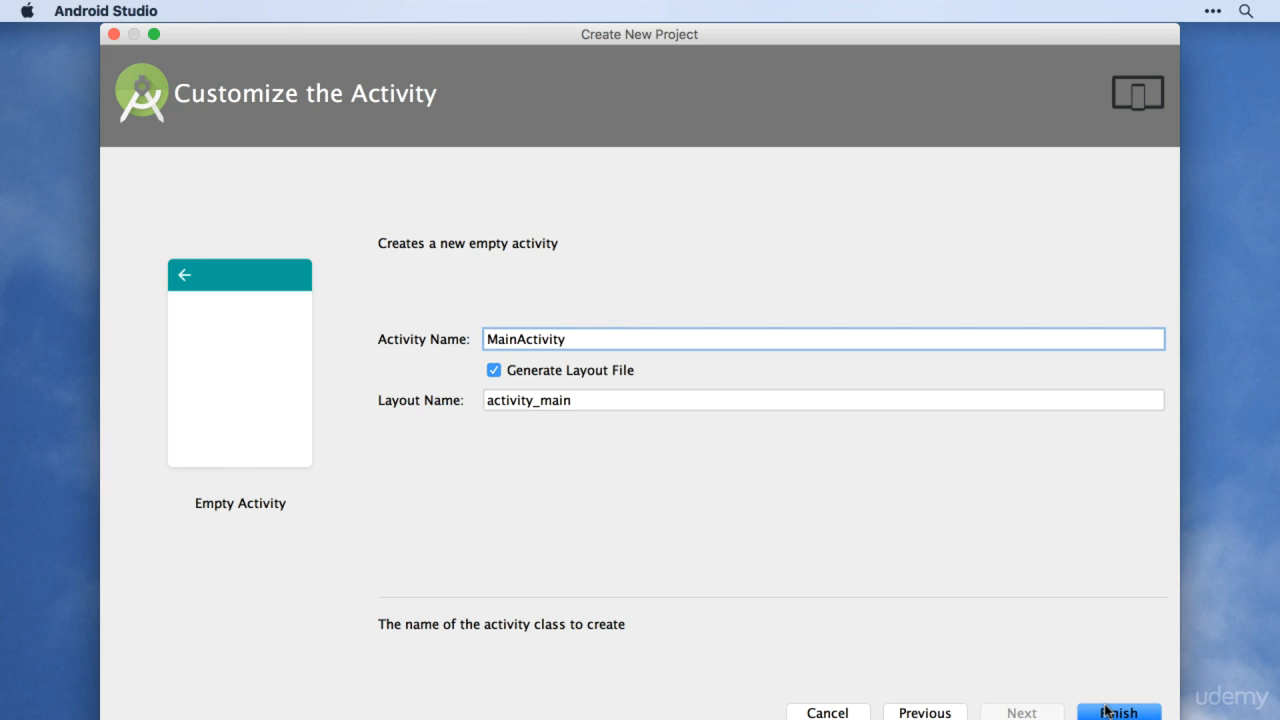
key("super+a")
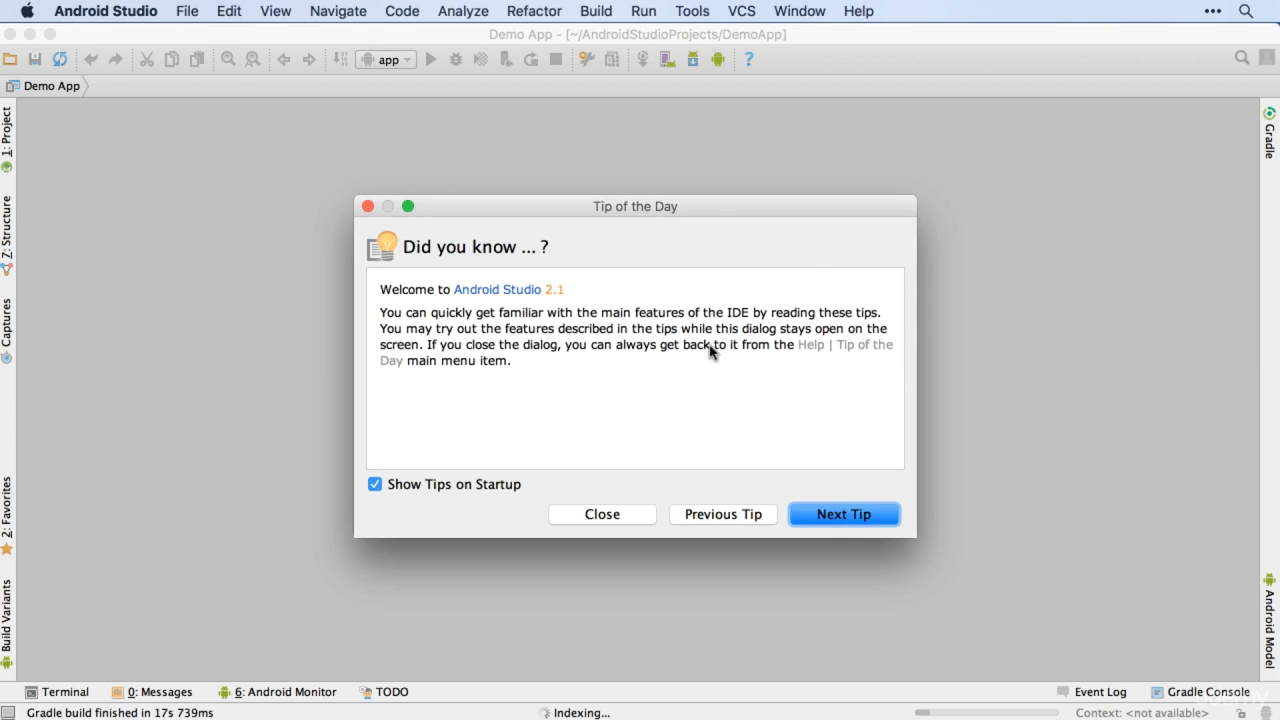
Step: Turn off showing tips on startup and close the Tip of the Day
key("Tab")
key("space")
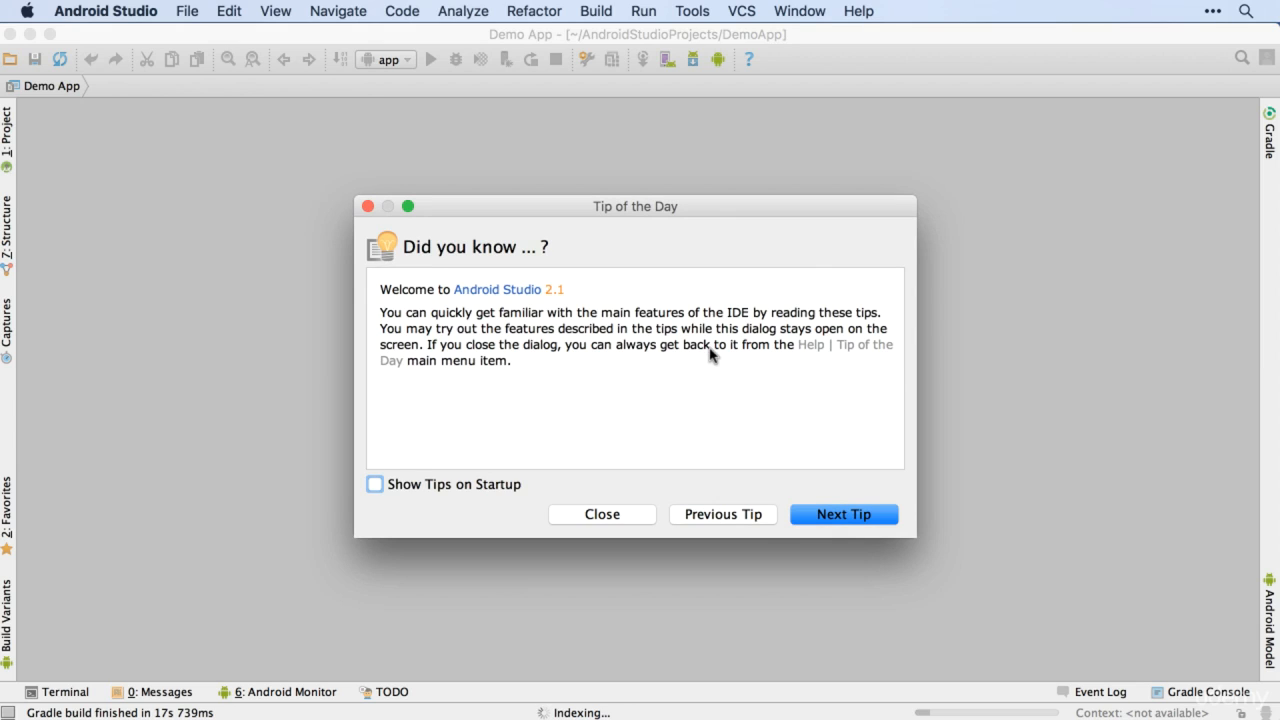
key("Escape")
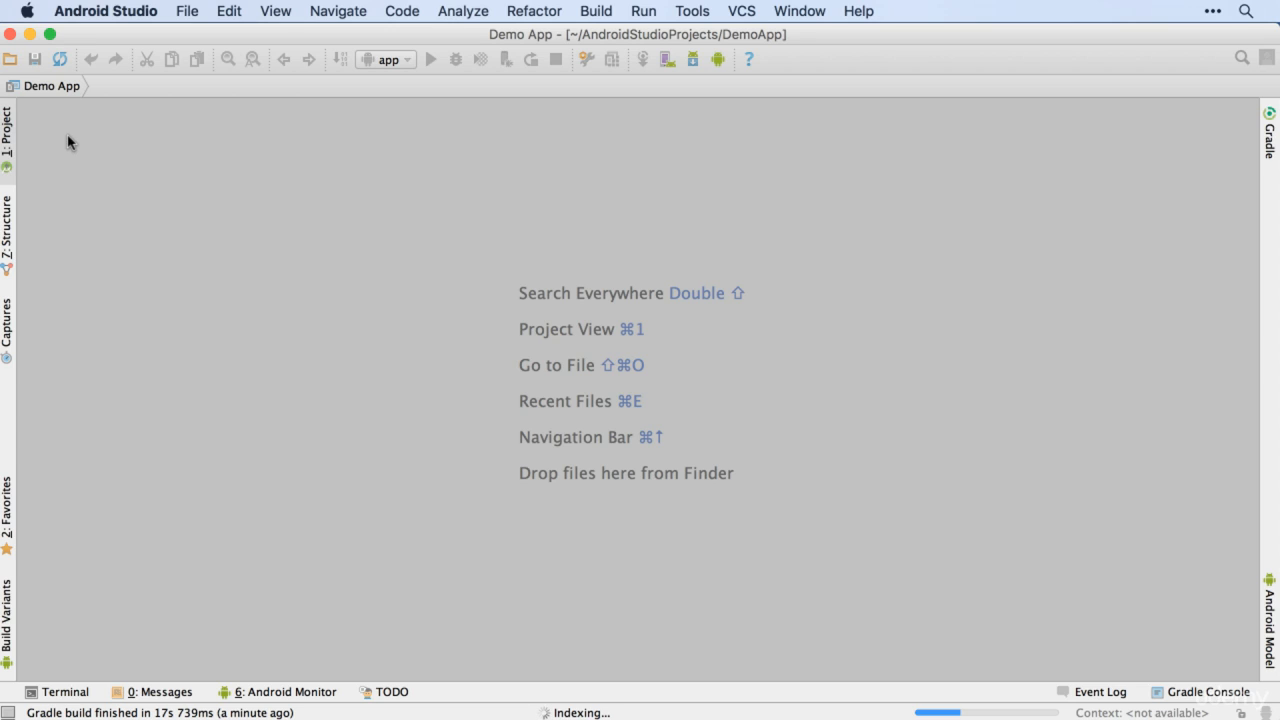
Step: Show the project's file tree and expand the app folder
key("super+1")
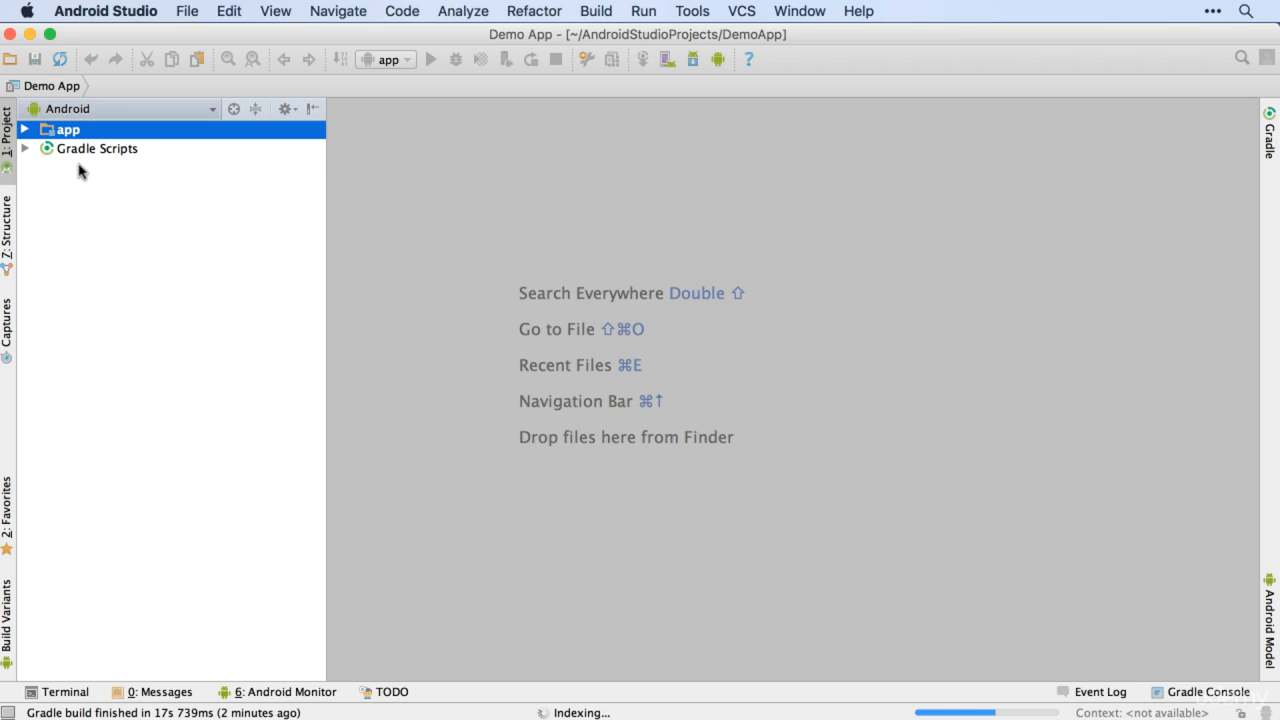
key("Down")
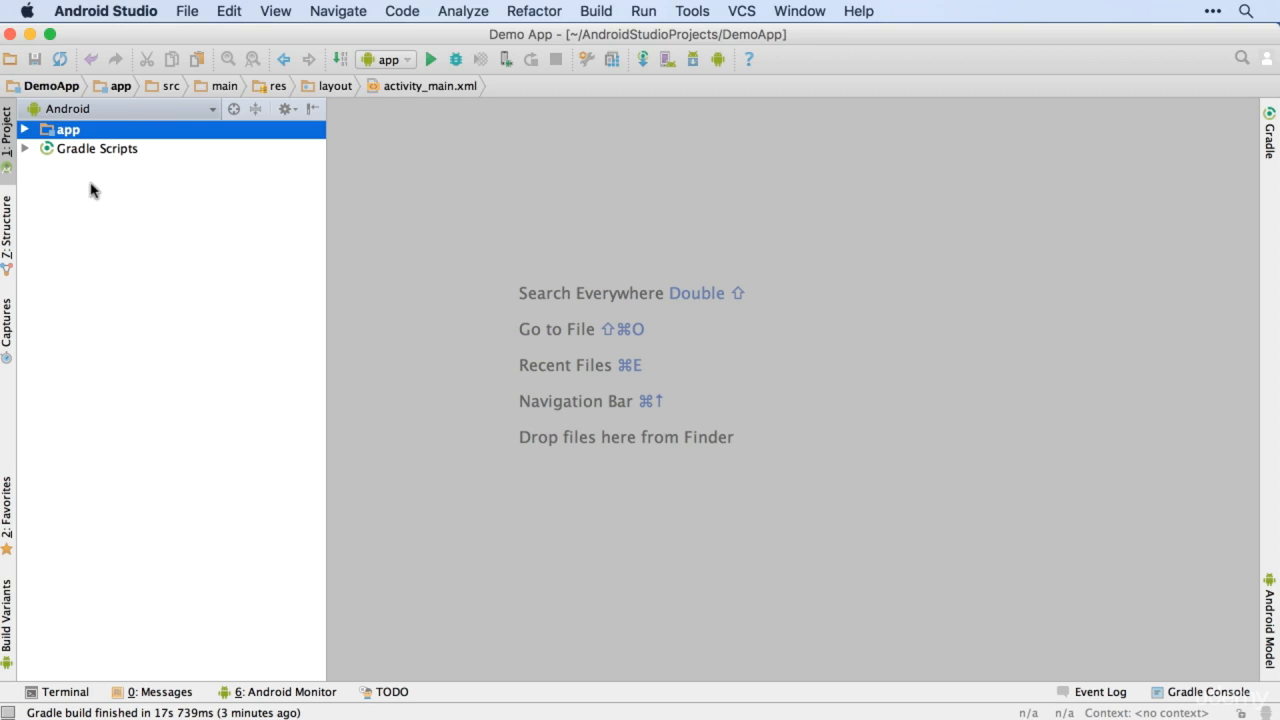
key("Right")
key("alt+super+2")
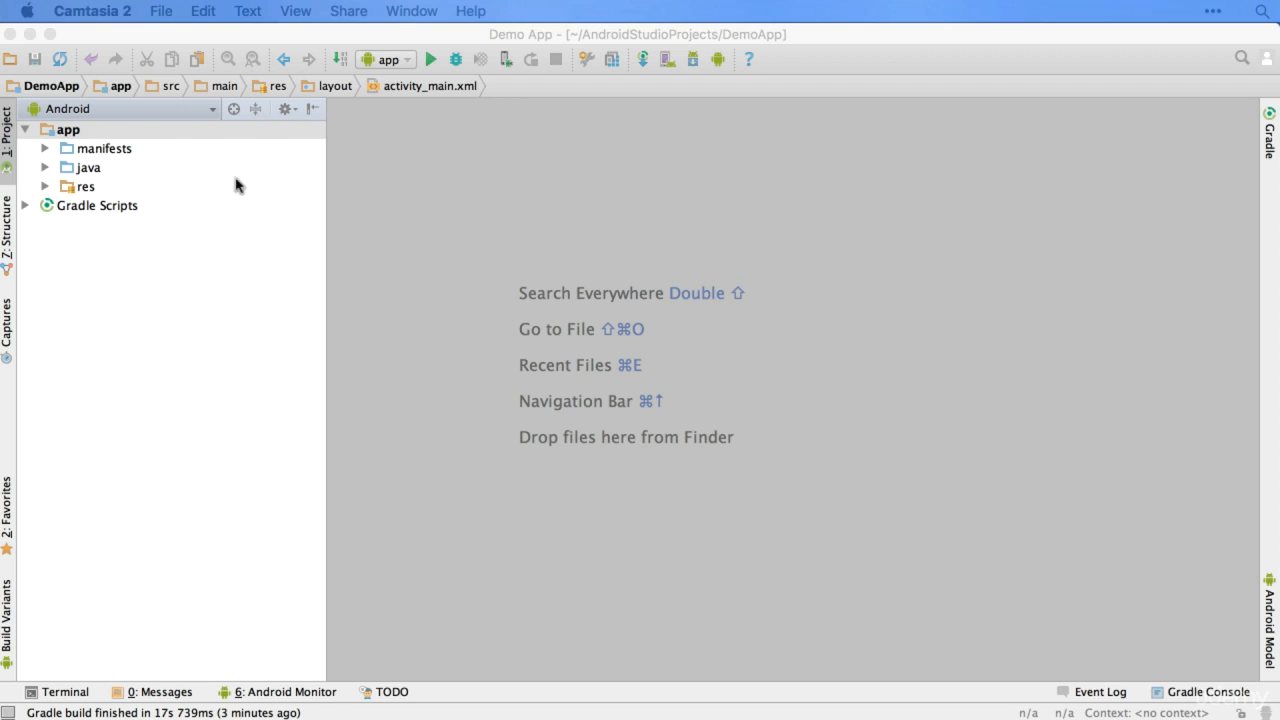
Step: Open AndroidManifest.xml from the manifests folder and expand the java folder's main package to select MainActivity
left_click(189, 171)
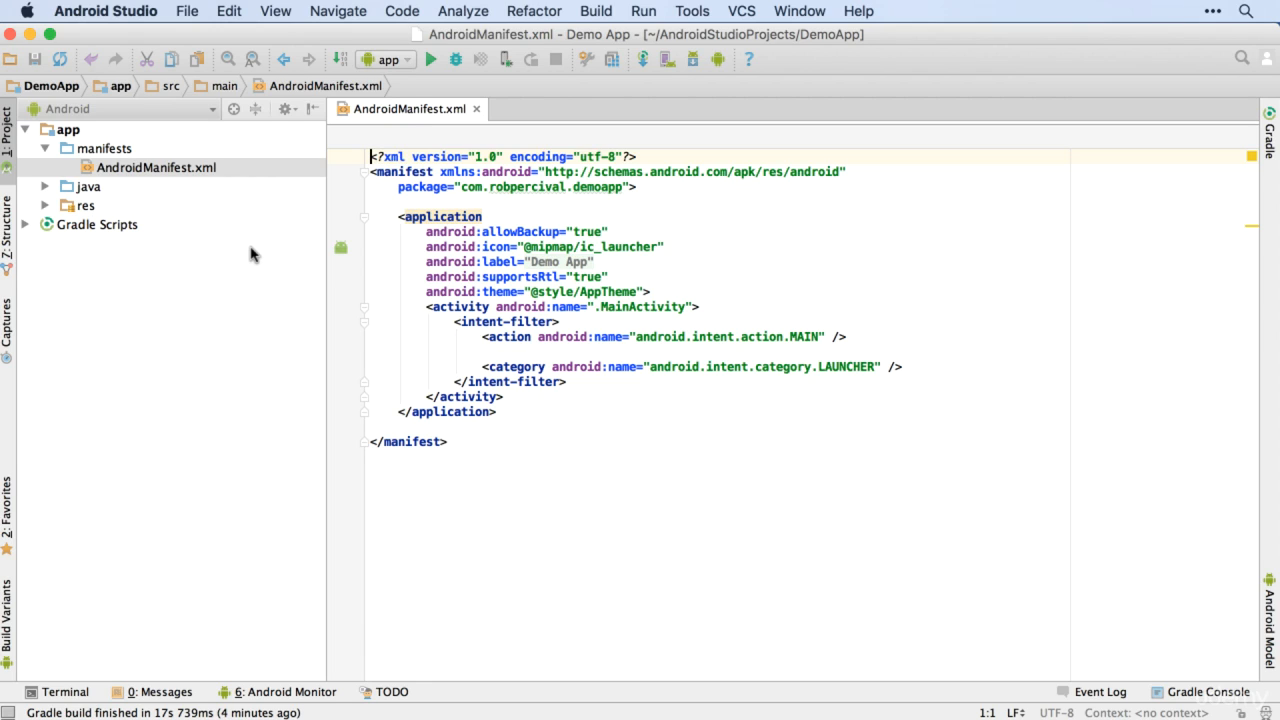
left_click(44, 206)
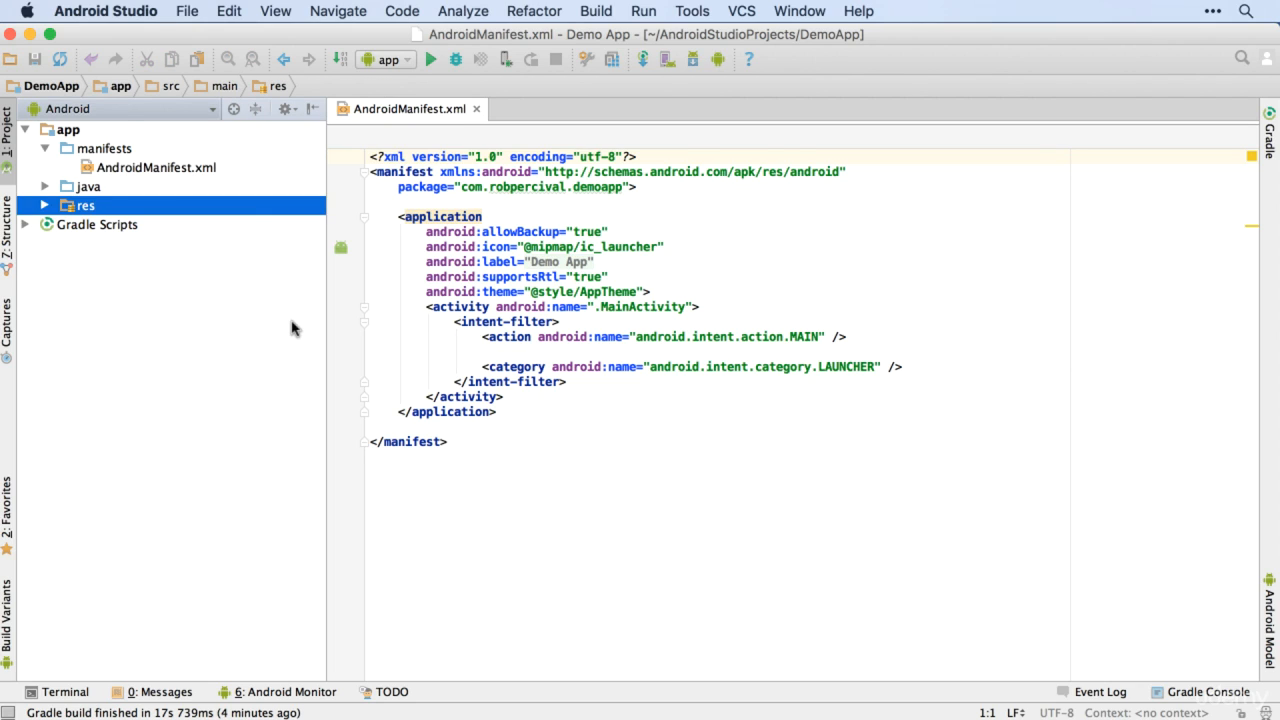
key("Right")
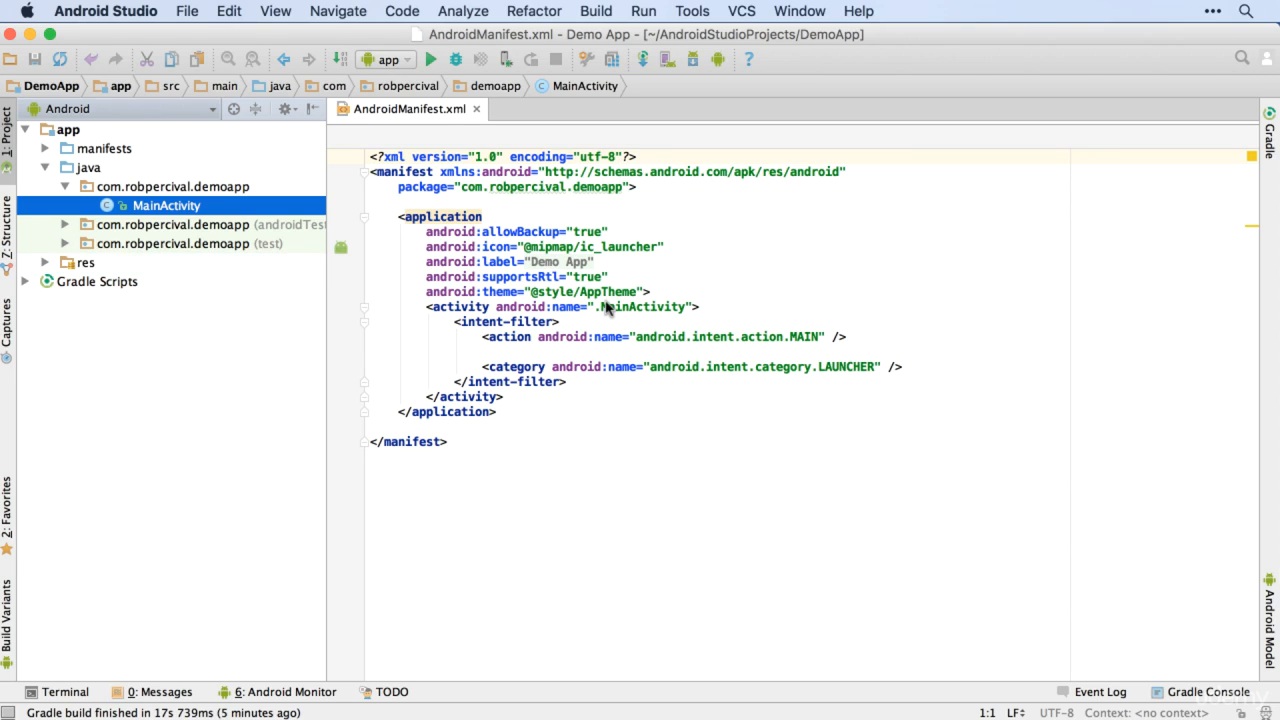
Step: Open the MainActivity source file, unfold its collapsed import statements and place the cursor on the AppCompatActivity import
key("Return")
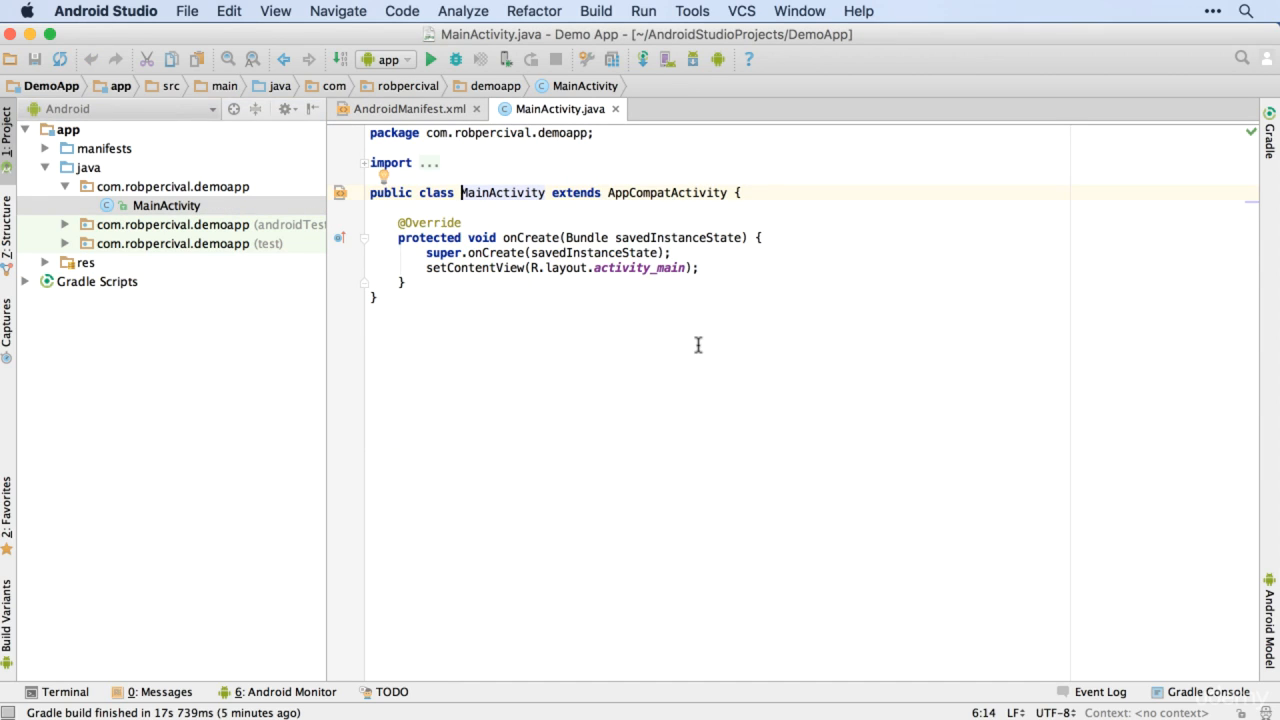
key("super+alt+2")
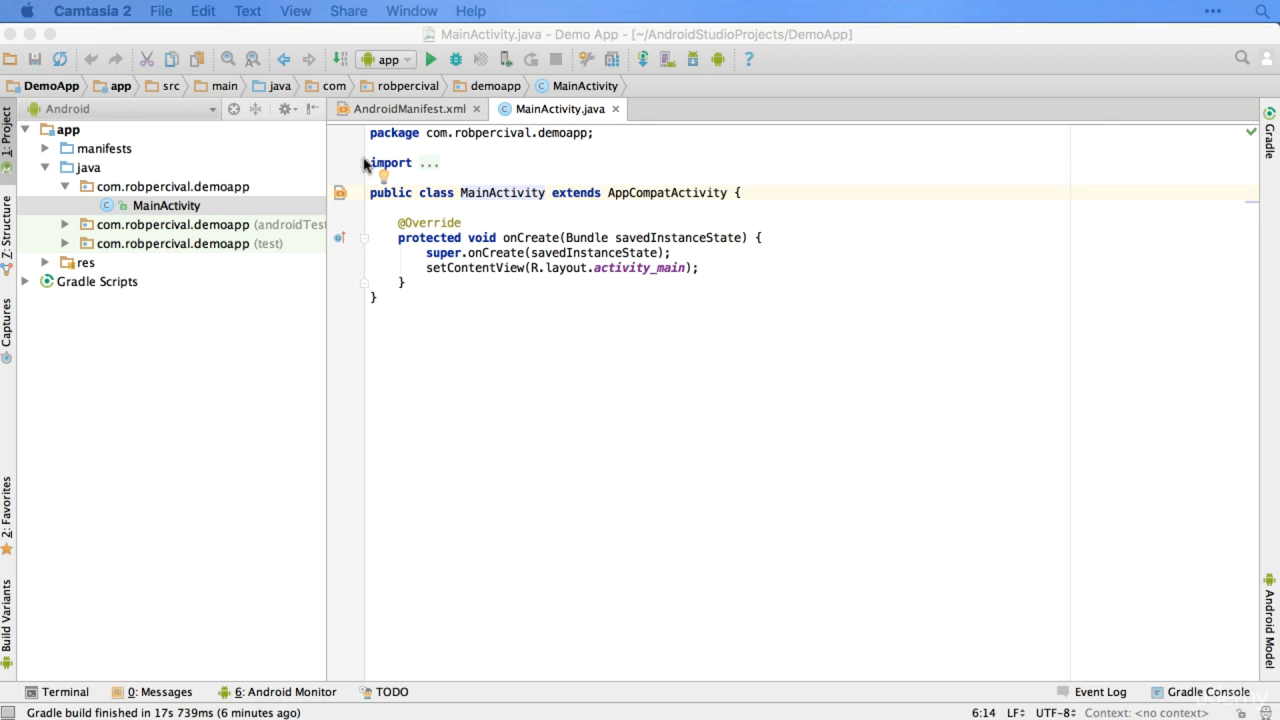
left_click(422, 166)
left_click(422, 166)
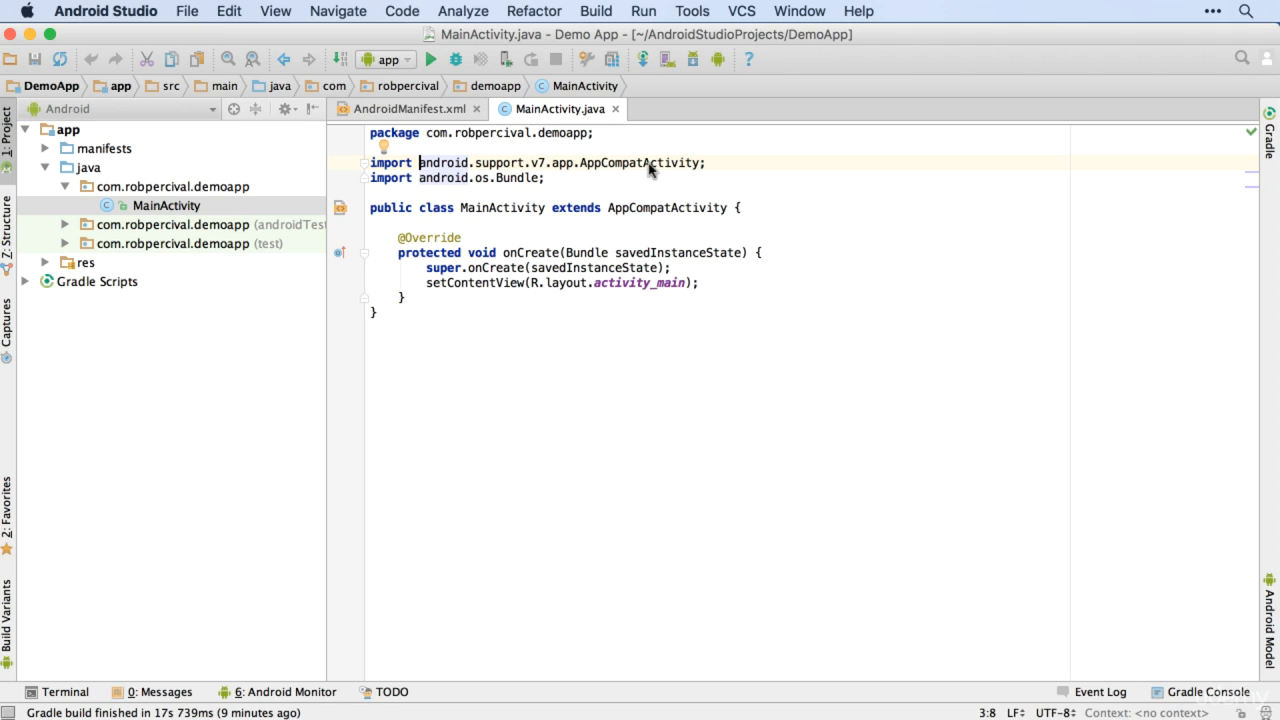
left_click(585, 165)
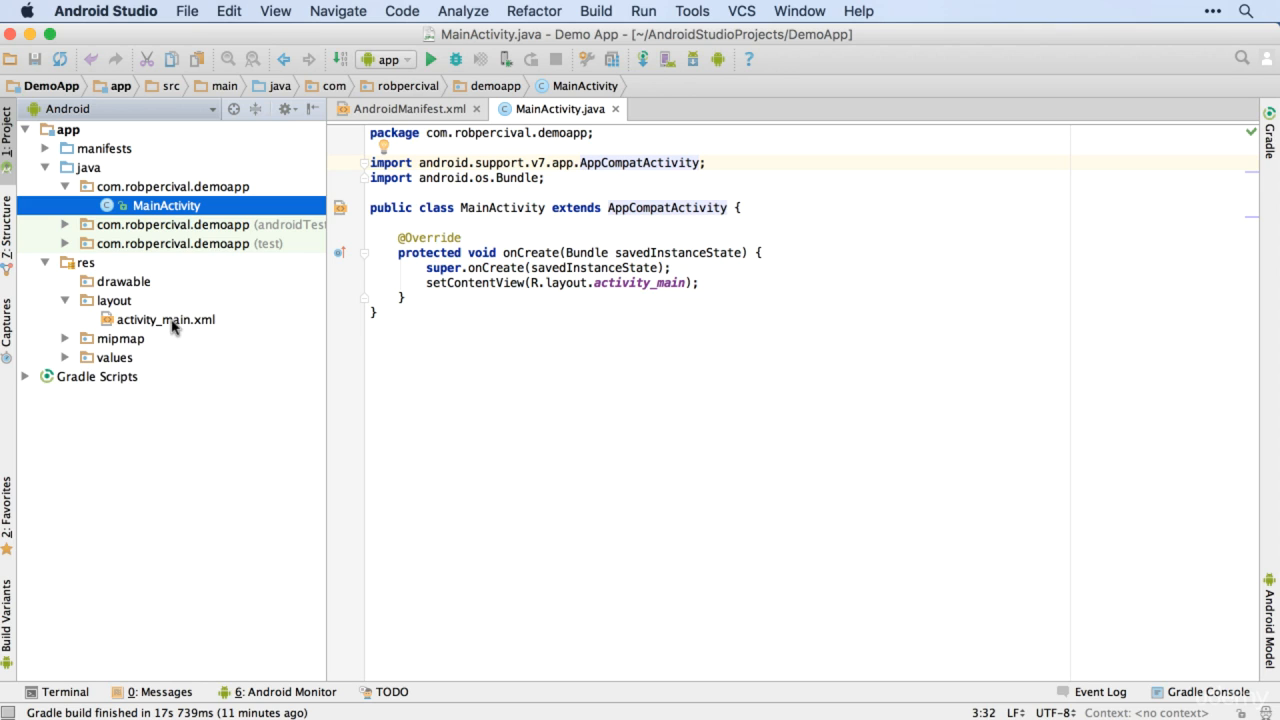
Step: Open activity_main.xml from the res layout folder in the design editor
left_click(166, 320)
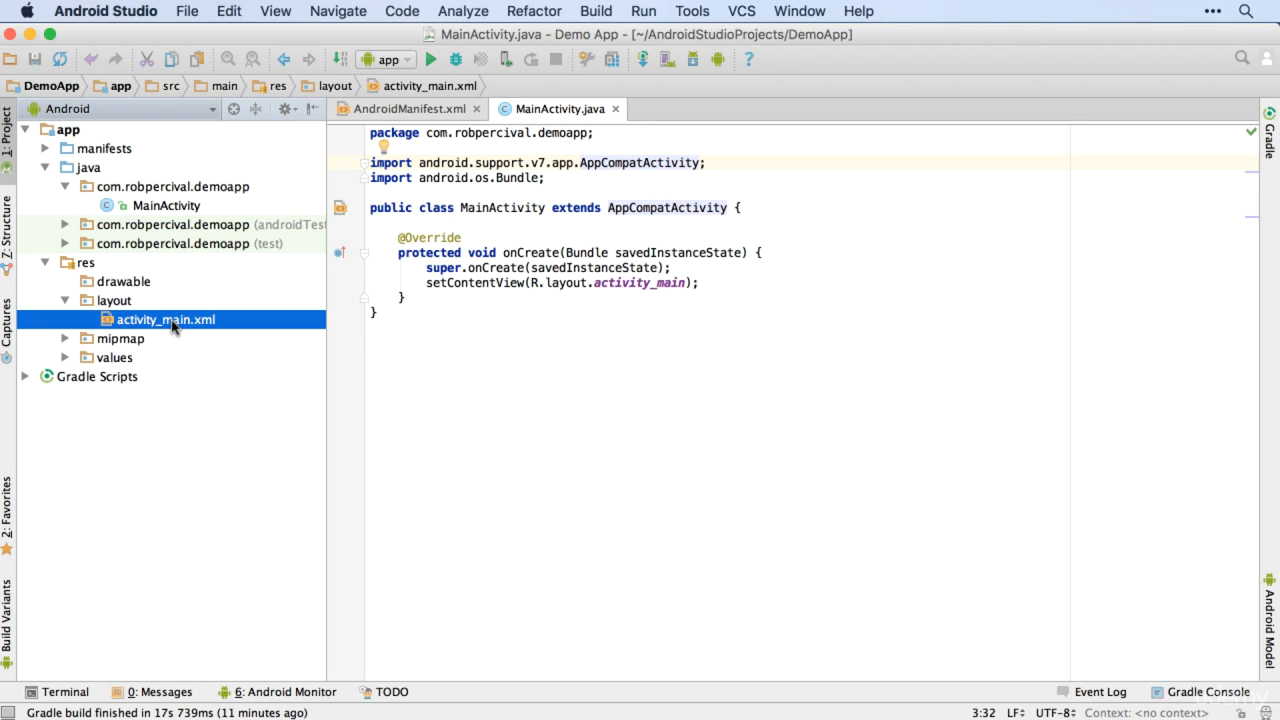
double_click(166, 320)
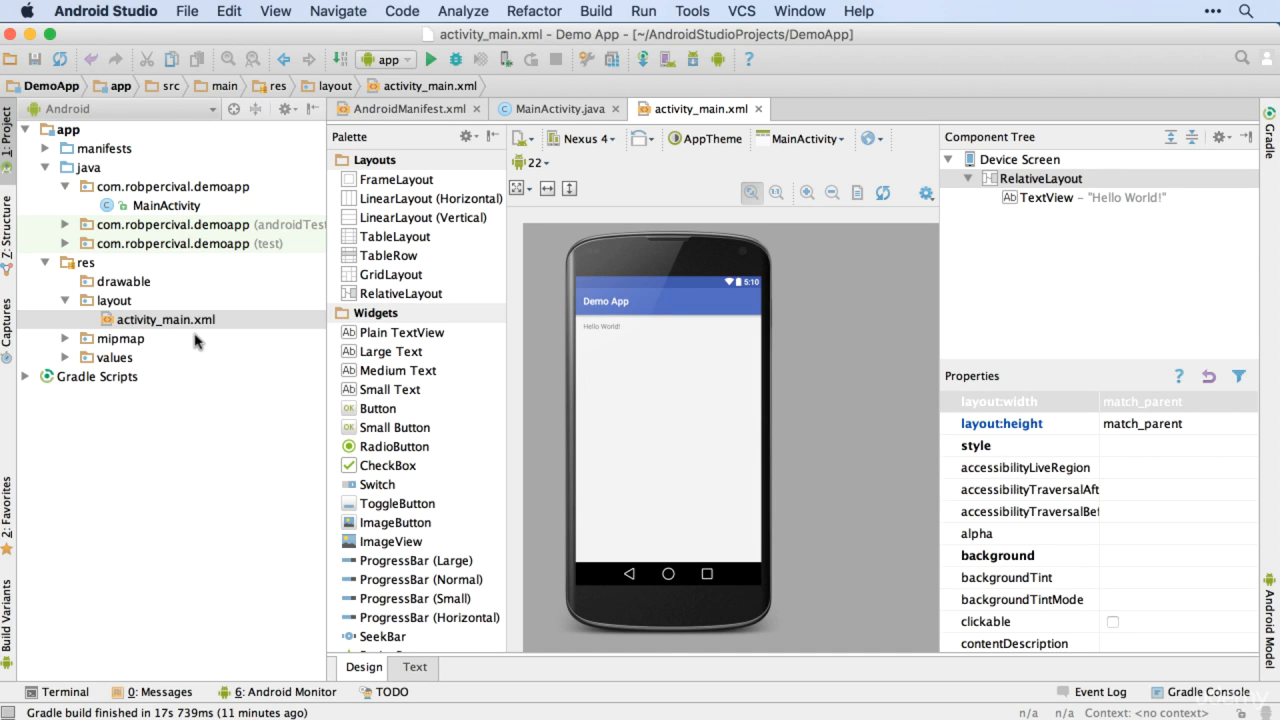
key("alt+super+2")
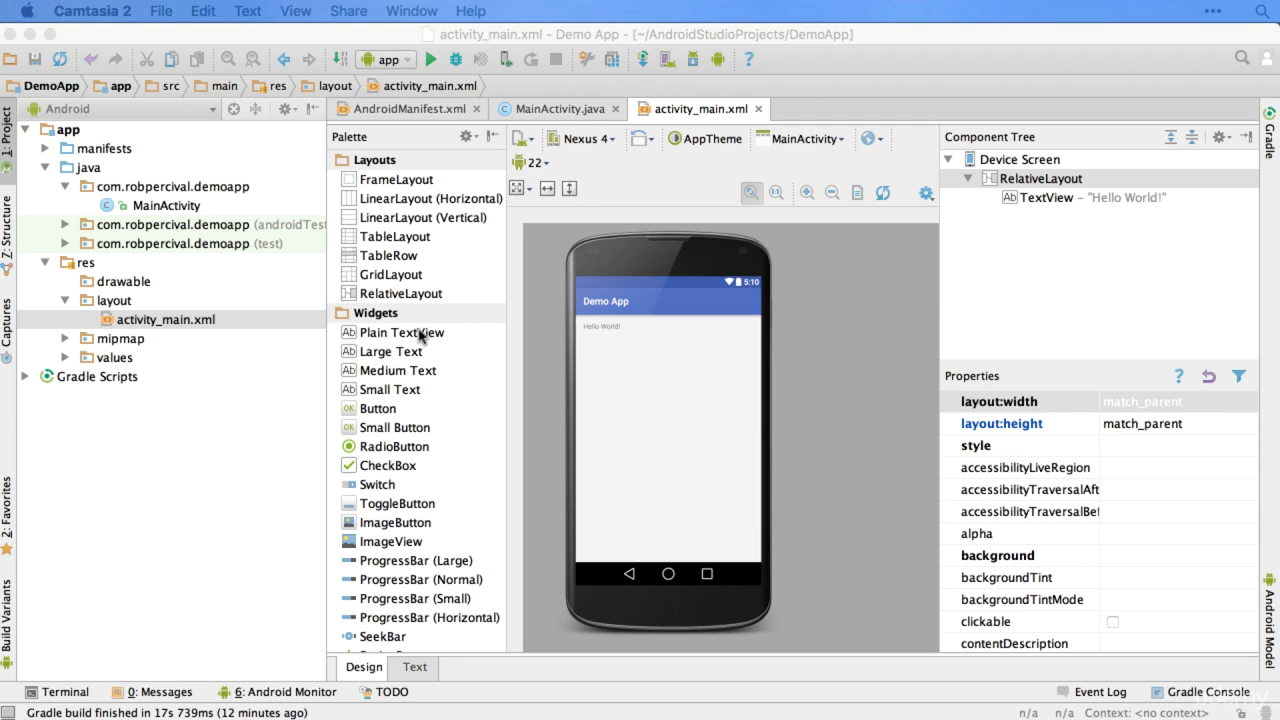
Step: Look through the whole component palette, from Layouts and Widgets to Expert and Custom, and return to its beginning
scroll(422, 340, "down", 5)
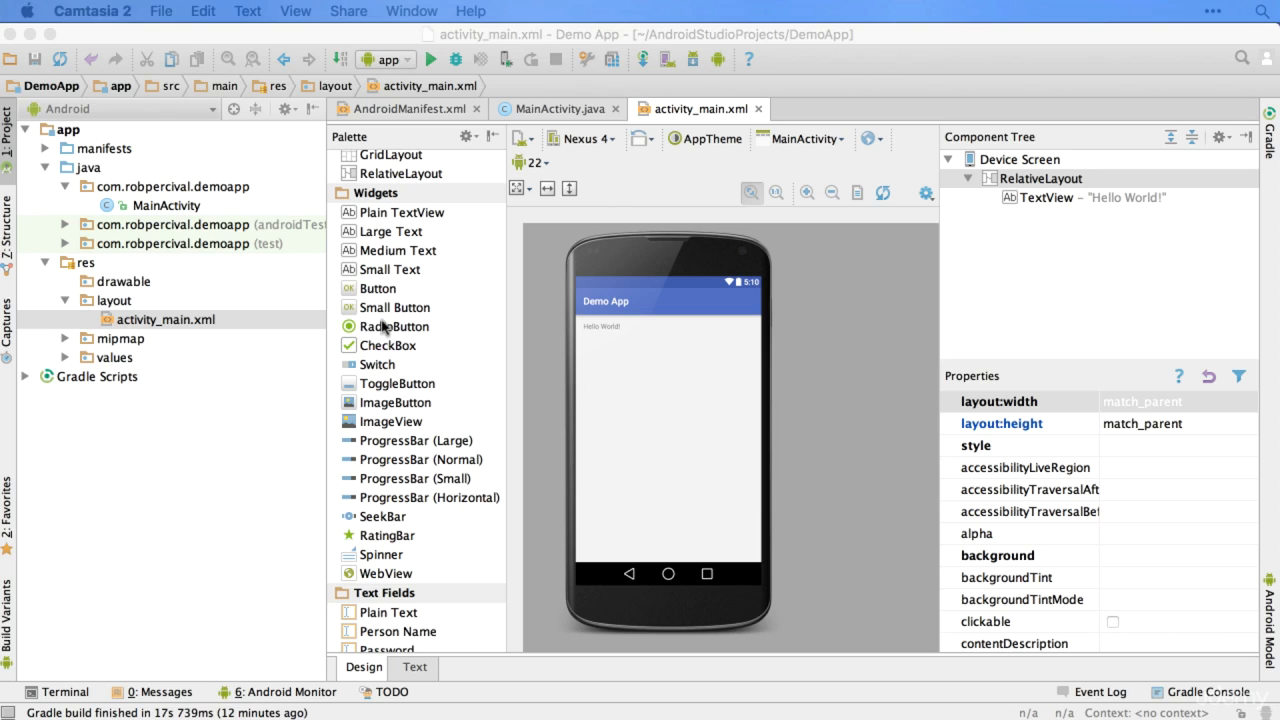
scroll(410, 326, "down", 5)
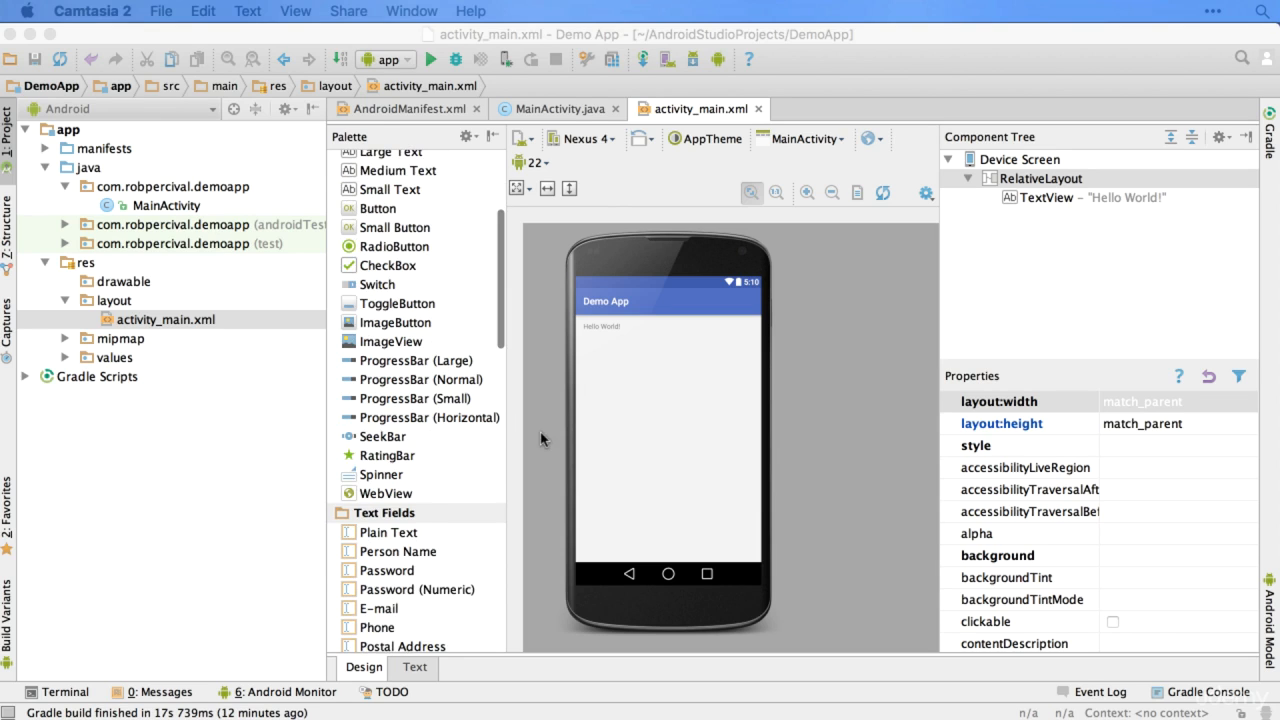
scroll(447, 378, "down", 3)
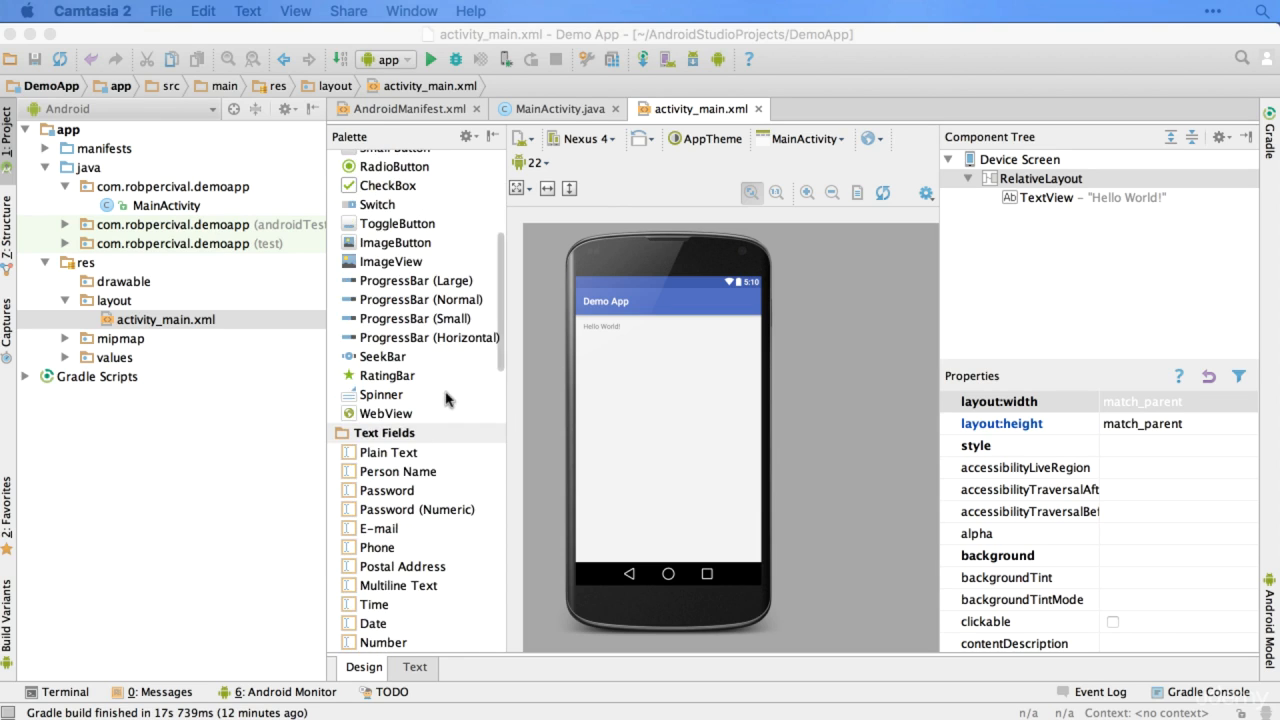
scroll(455, 380, "down", 6)
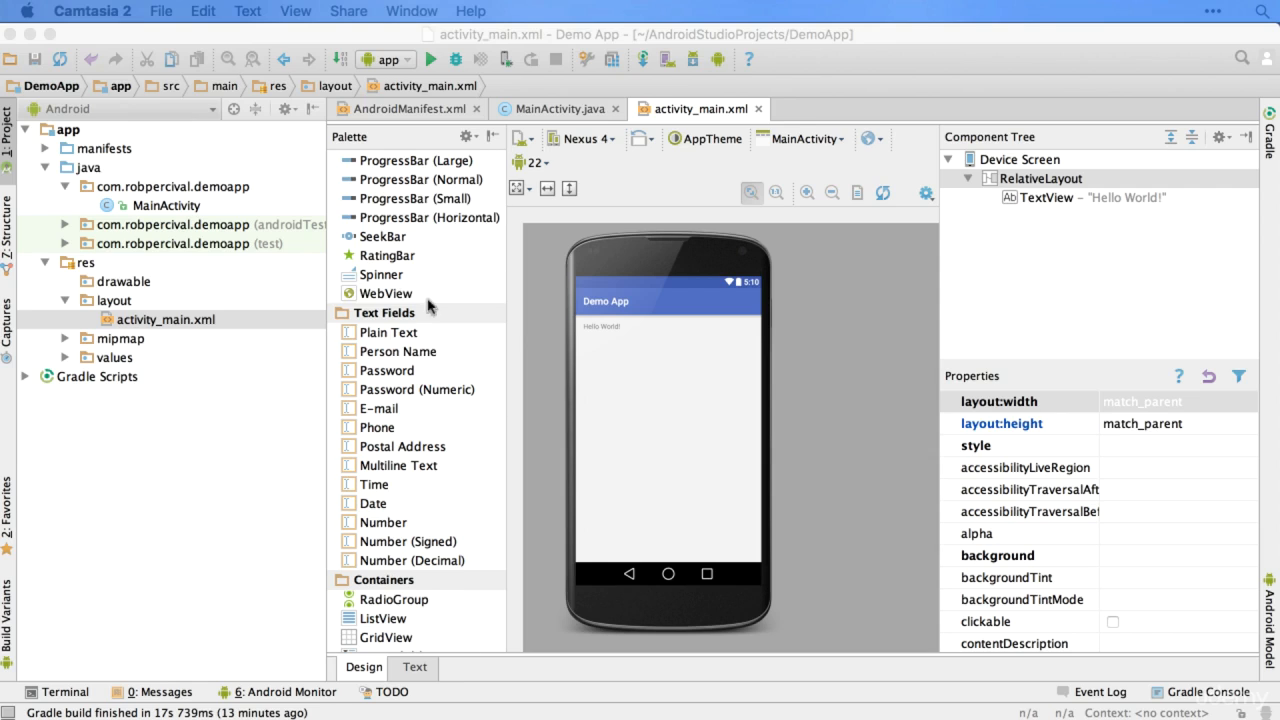
scroll(432, 306, "down", 6)
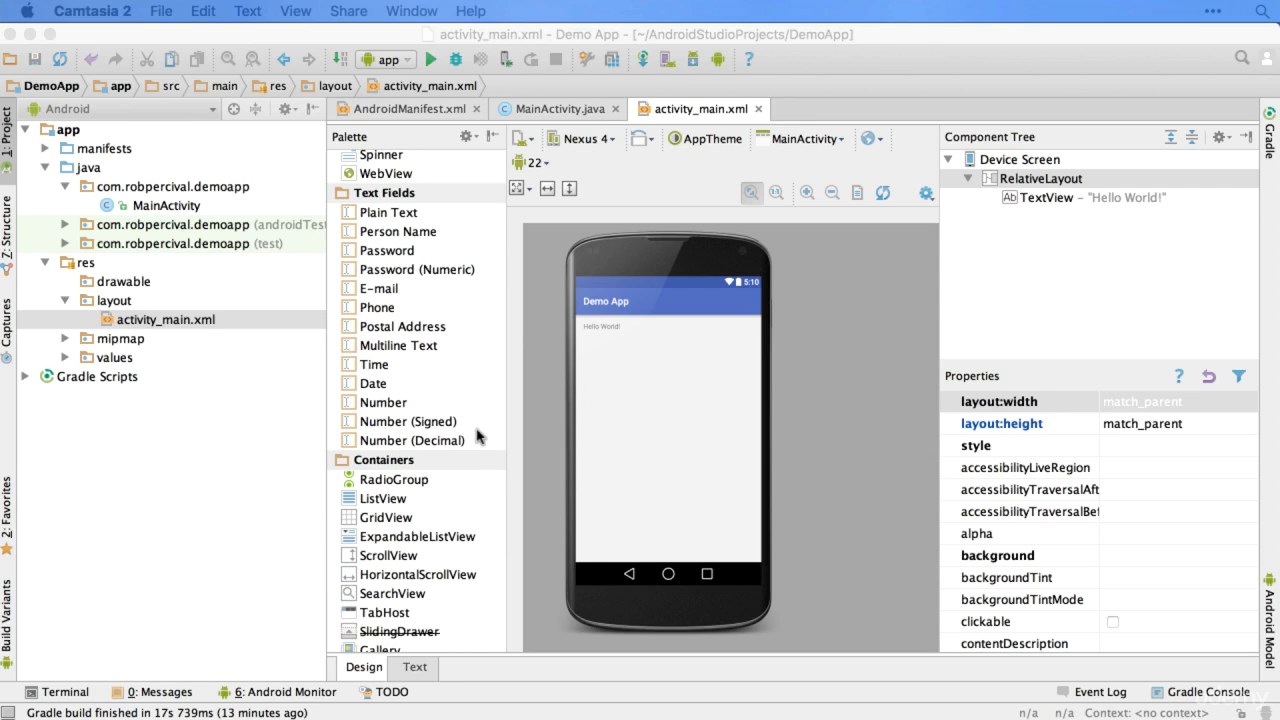
scroll(477, 436, "down", 11)
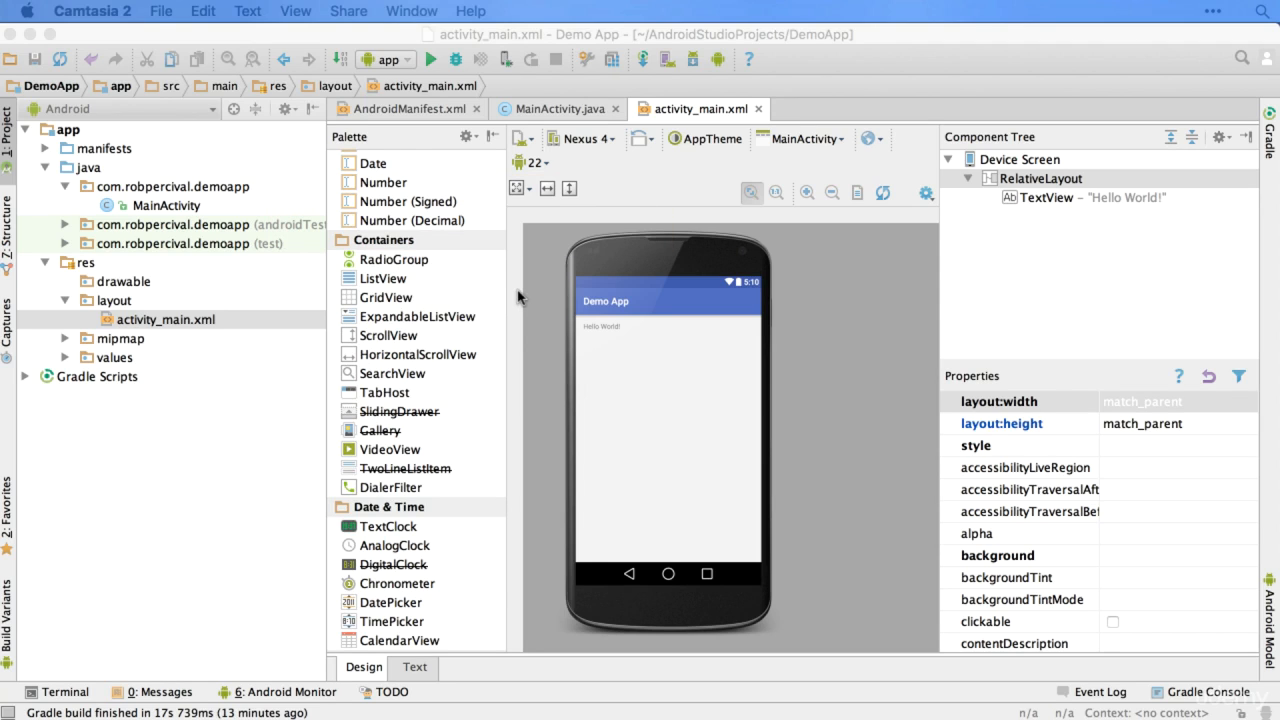
scroll(470, 285, "down", 12)
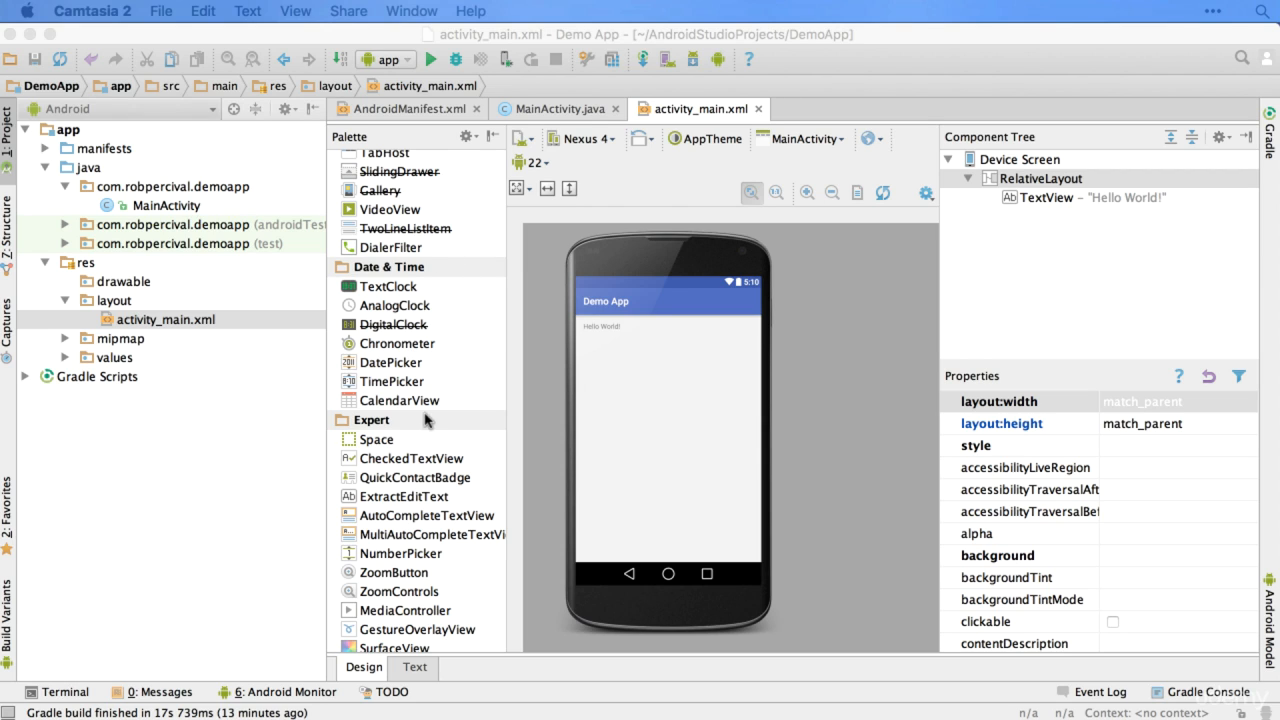
scroll(430, 380, "down", 10)
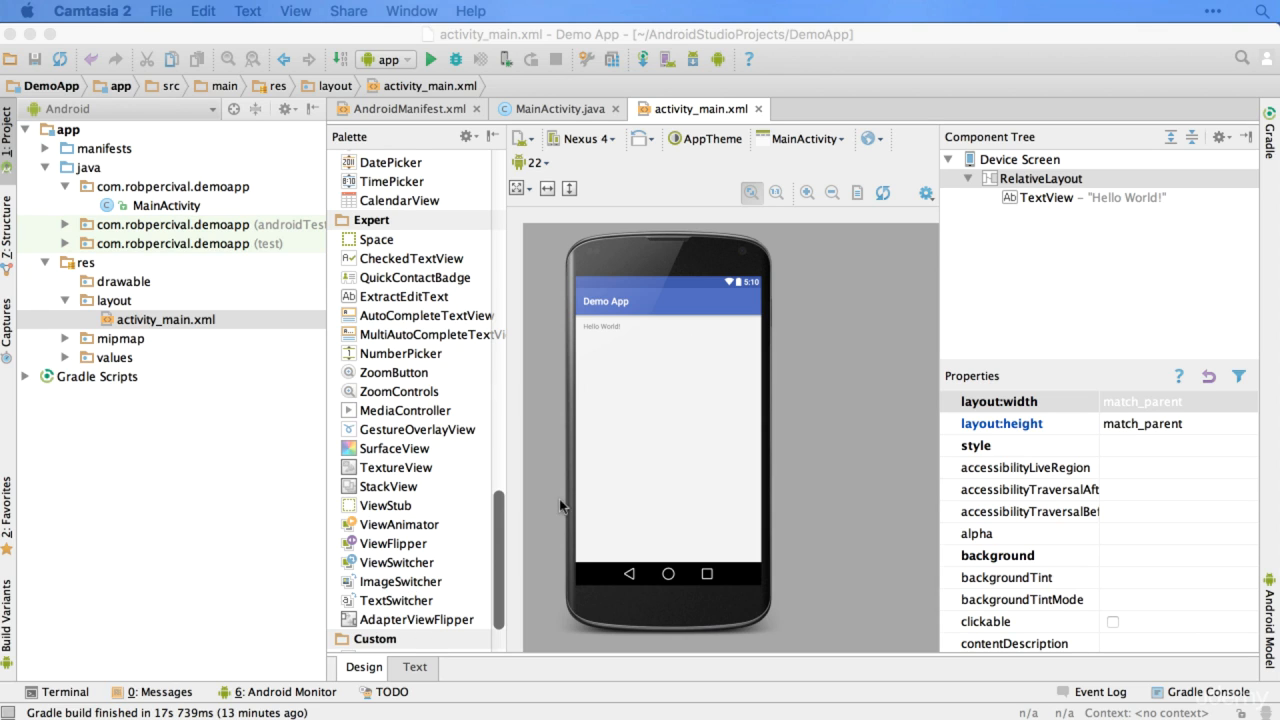
scroll(422, 623, "down", 3)
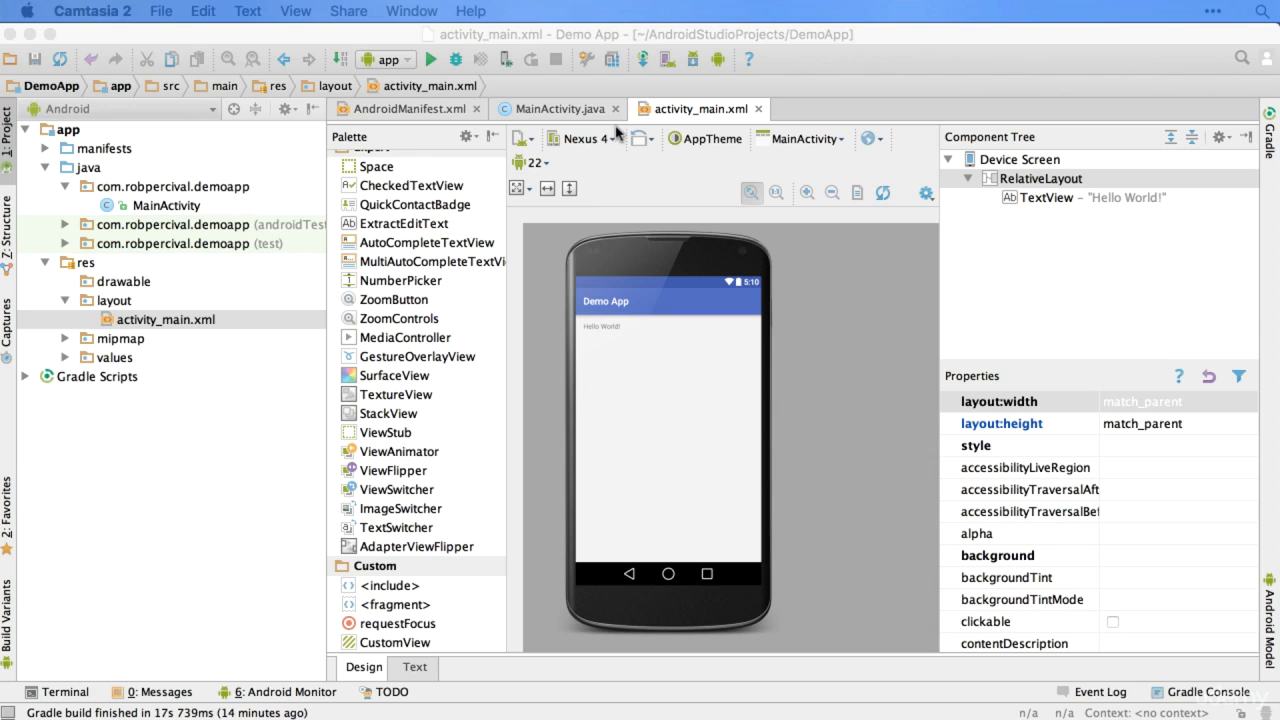
scroll(614, 141, "up", 15)
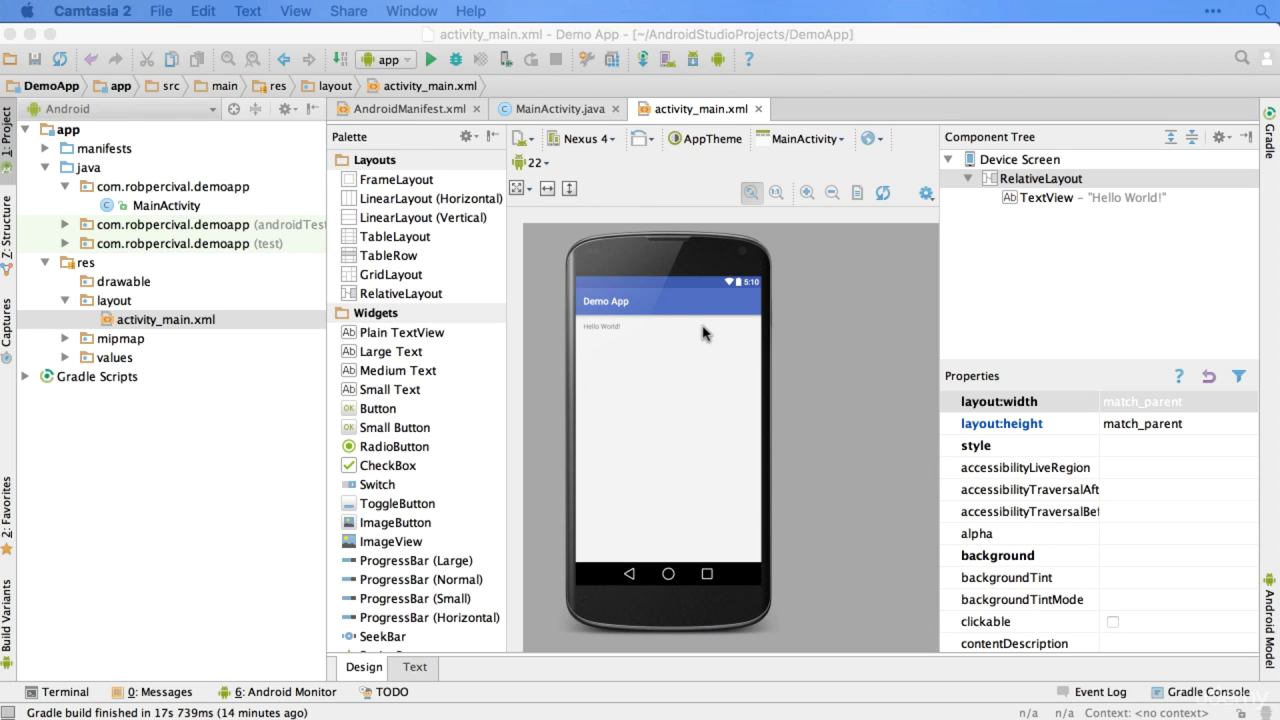
Step: Set the layout preview device to Nexus 10 (10.1", 2560 × 1600: xhdpi)
left_click(730, 386)
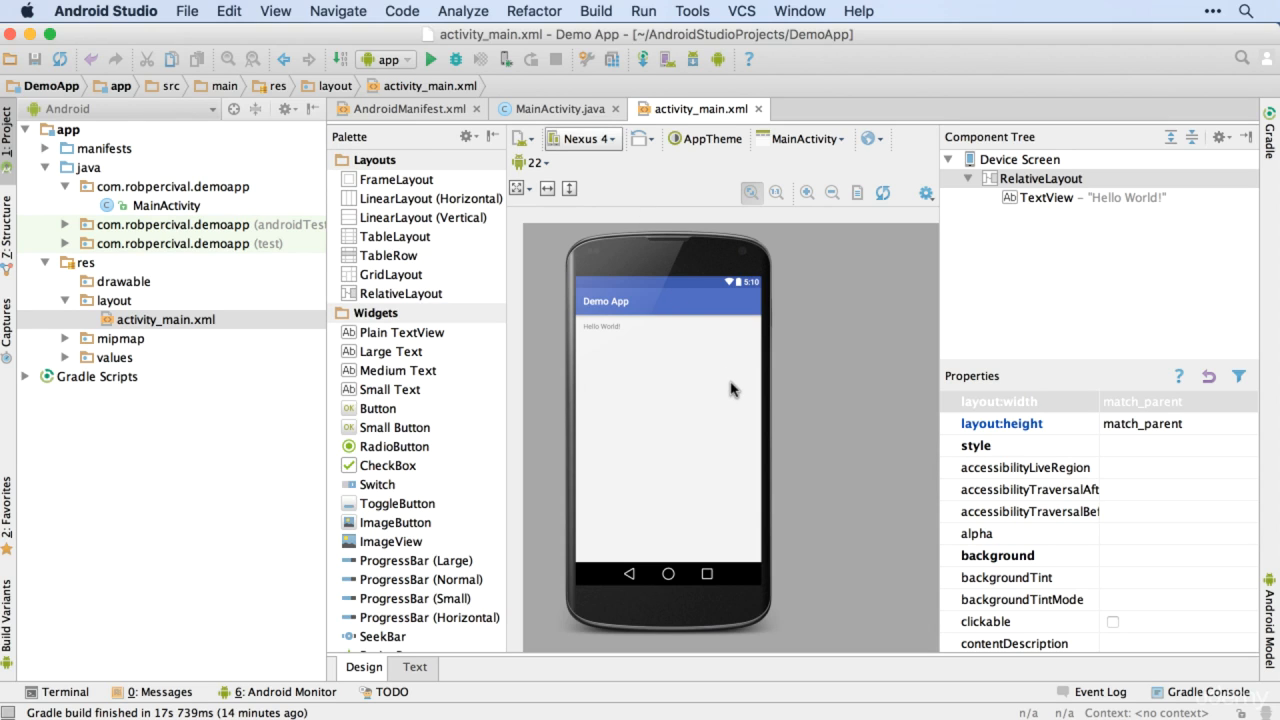
key("space")
key("space")
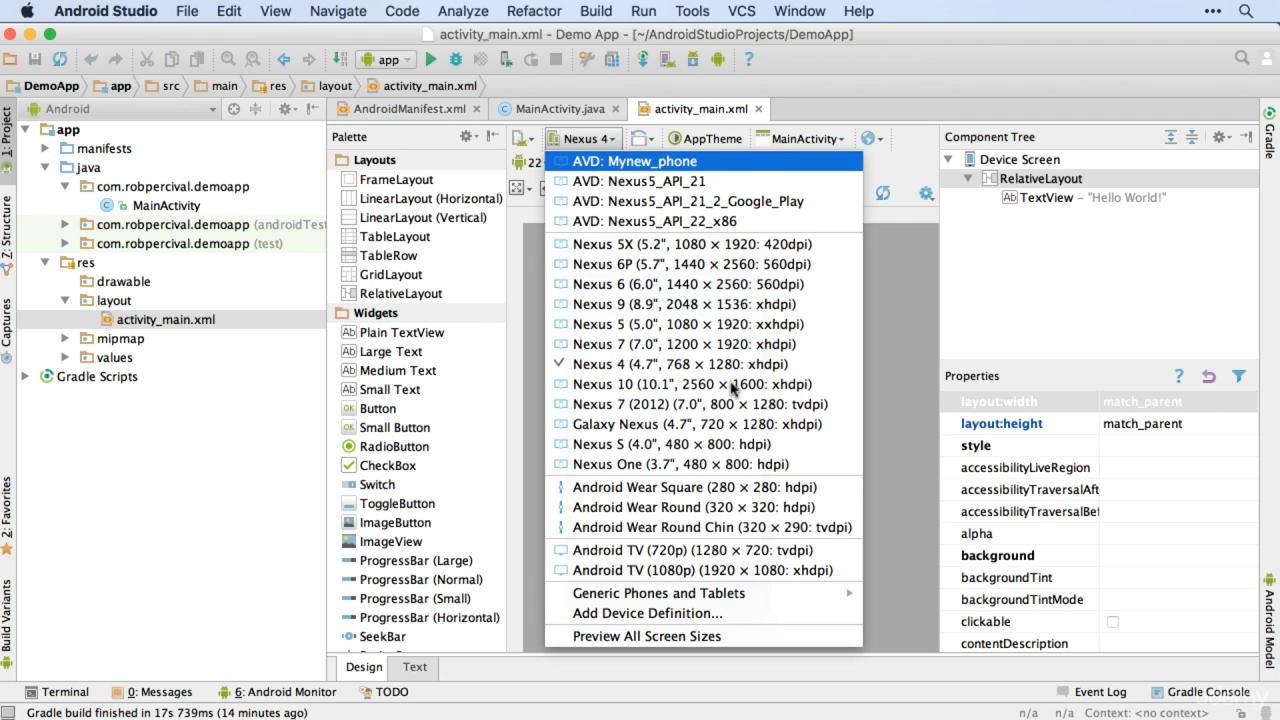
key("Down")
key("Down")
key("Down")
key("Down")
key("Down")
key("Down")
key("Down")
key("Down")
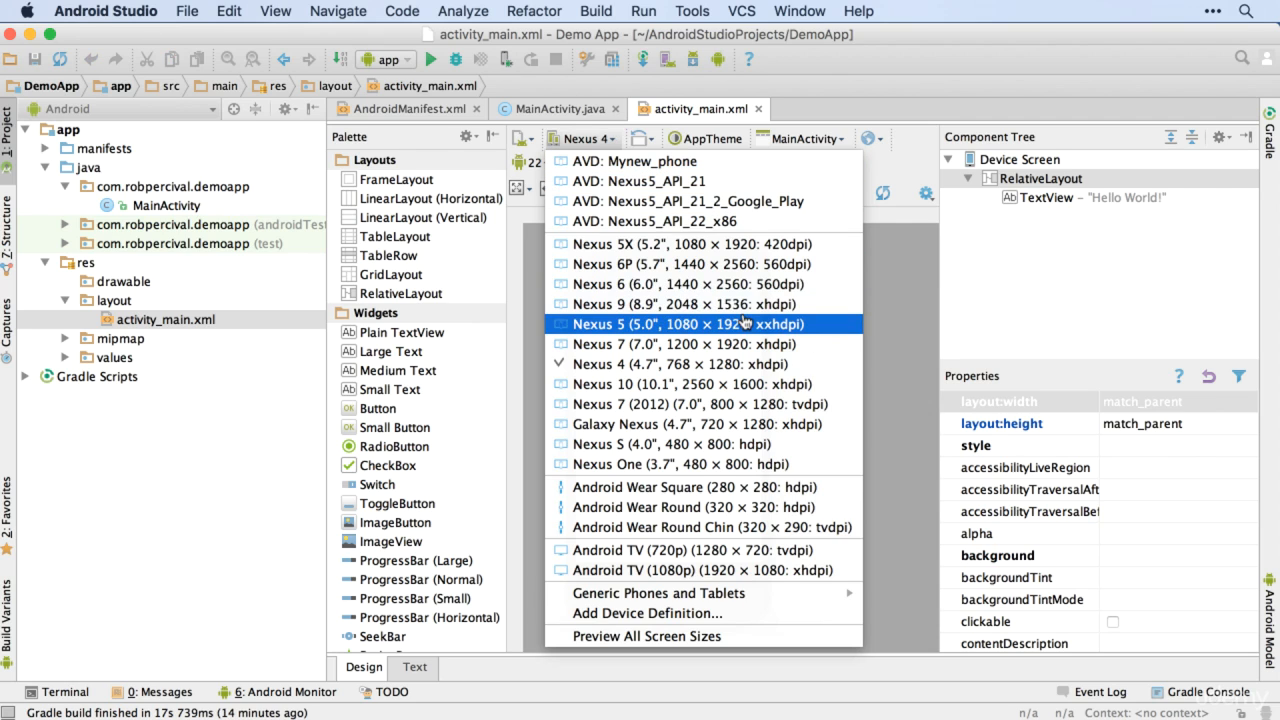
key("Down")
key("Down")
key("Down")
key("Return")
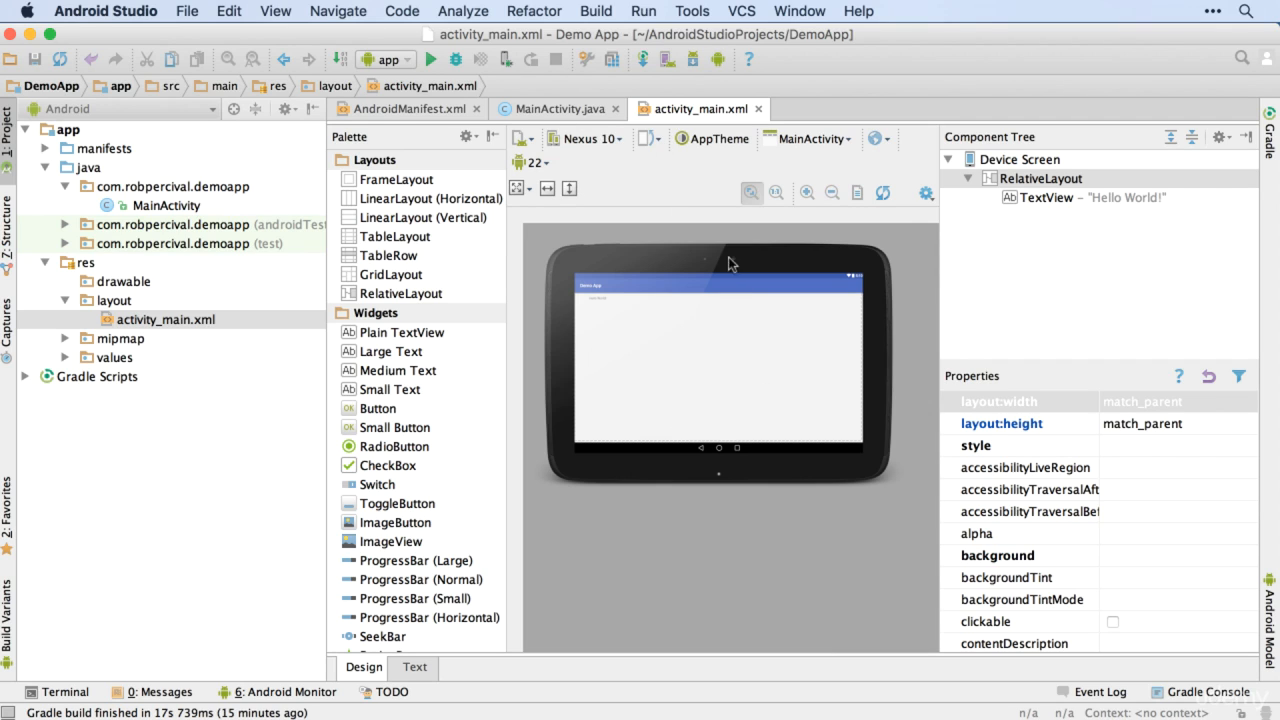
Step: Switch the layout preview to portrait orientation and browse the full theme list without choosing another theme
left_click(660, 143)
left_click(736, 184)
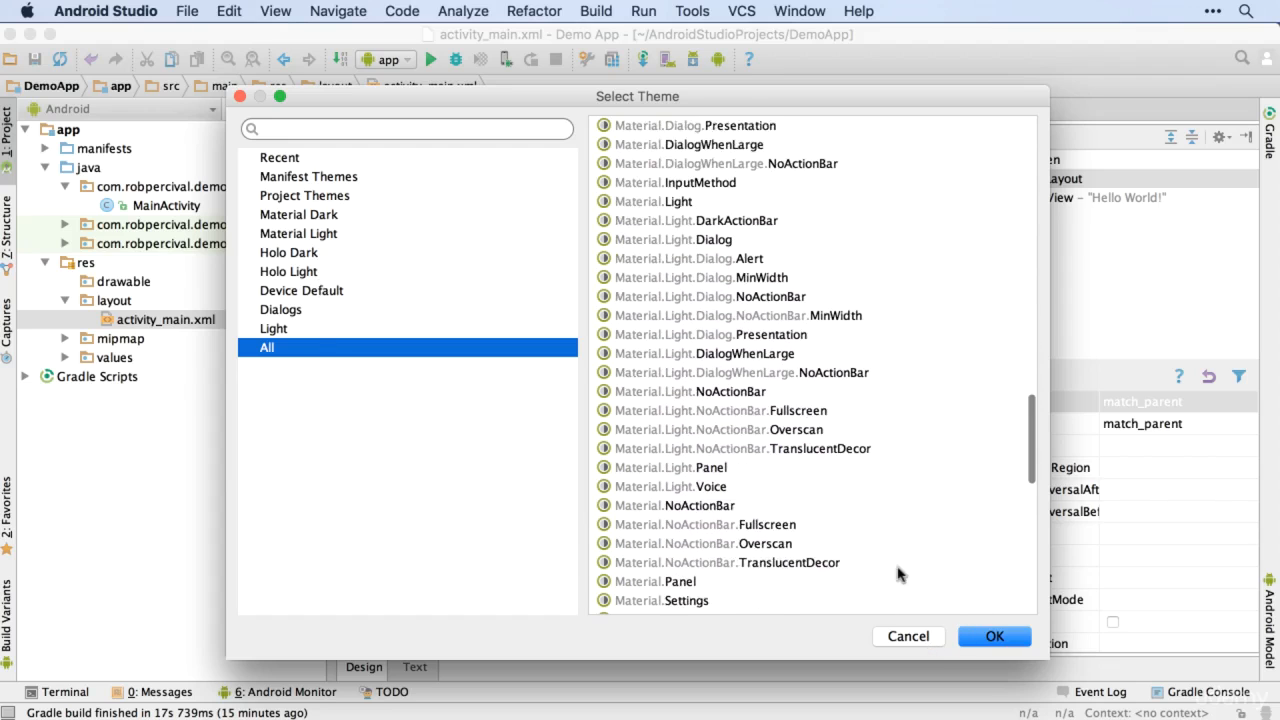
scroll(839, 205, "down", 5)
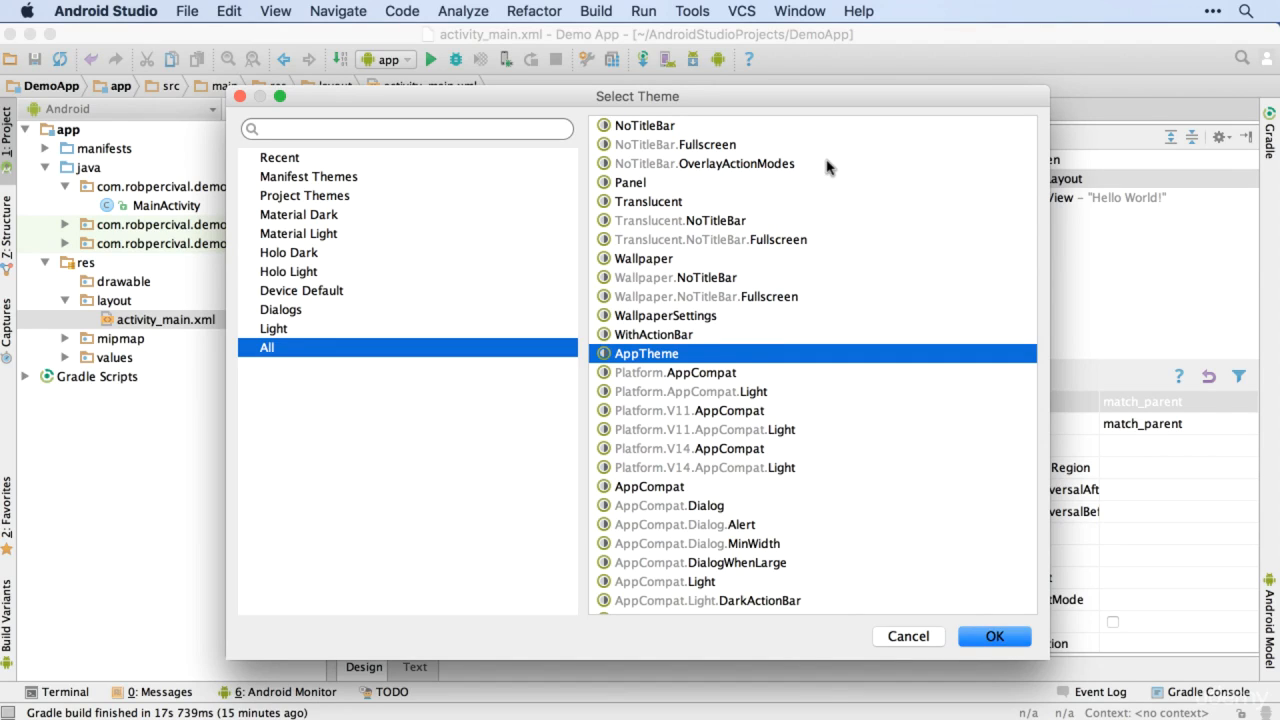
key("Escape")
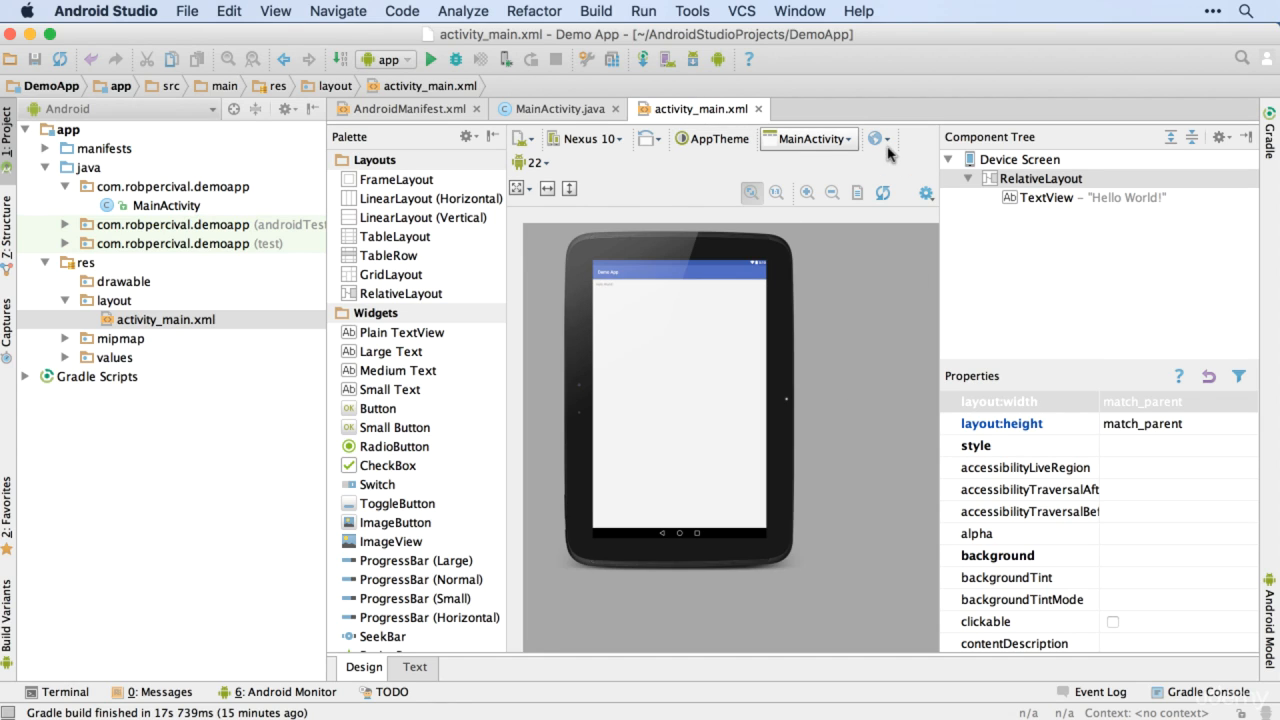
Step: Open the MainActivity code associated with the layout and return to activity_main.xml
left_click(848, 139)
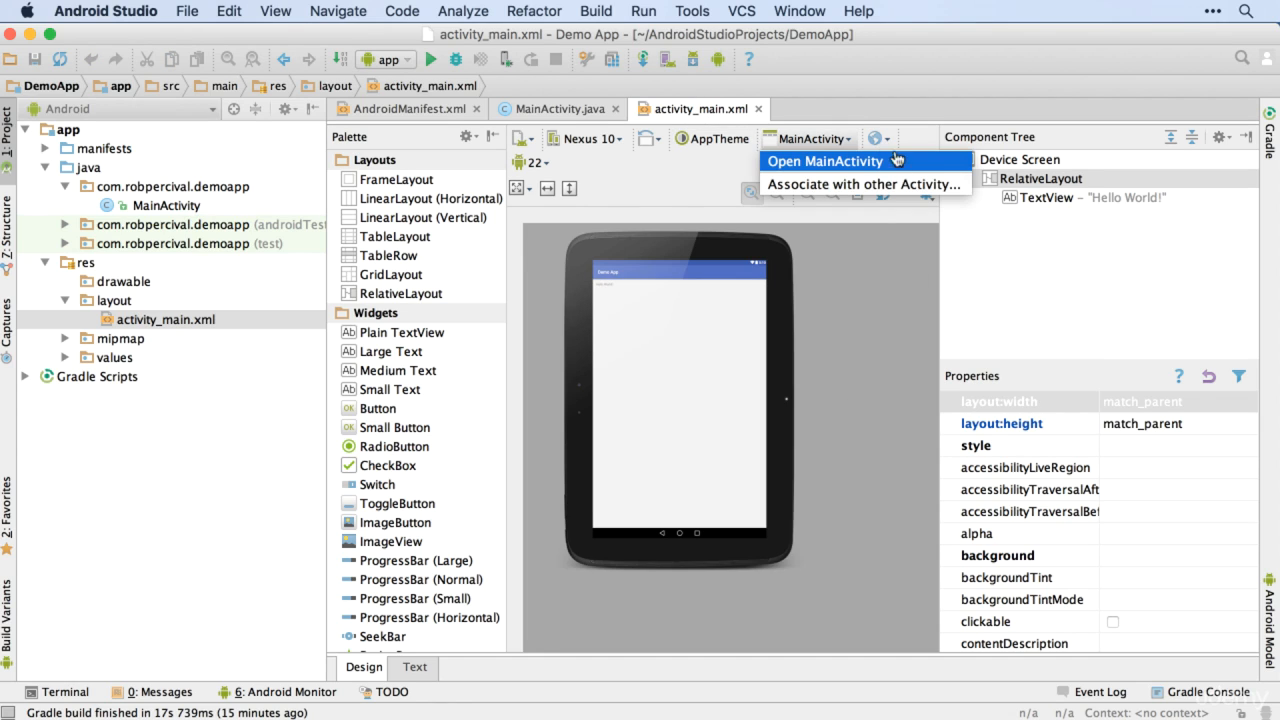
left_click(922, 171)
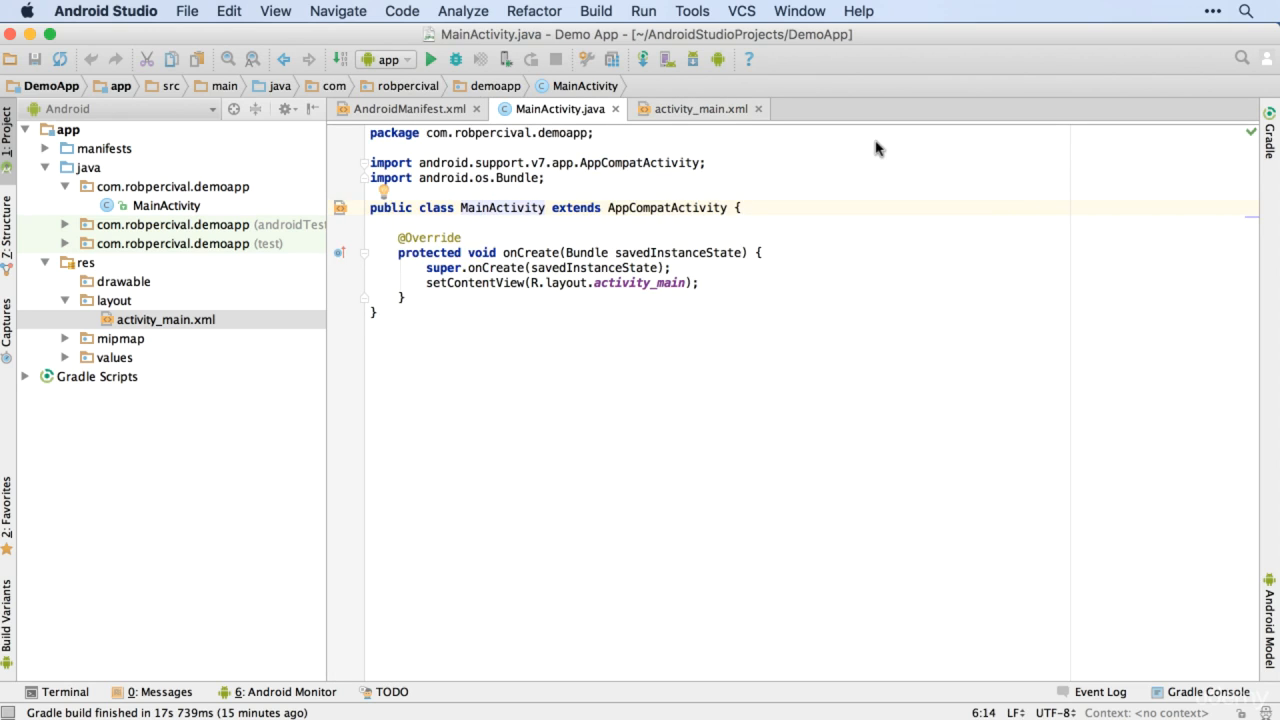
left_click(712, 110)
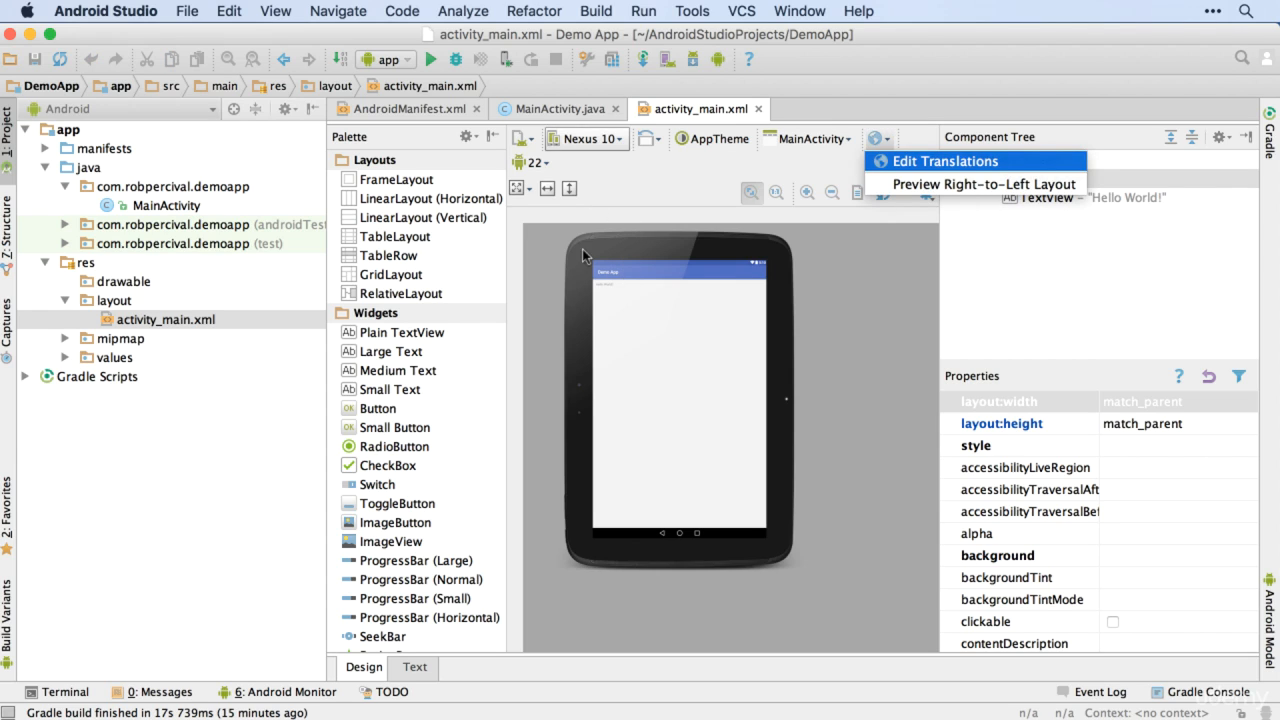
Step: Review the layout preview's translation, Android version and rendering options, and refresh the preview
left_click(914, 218)
key("Down")
key("Down")
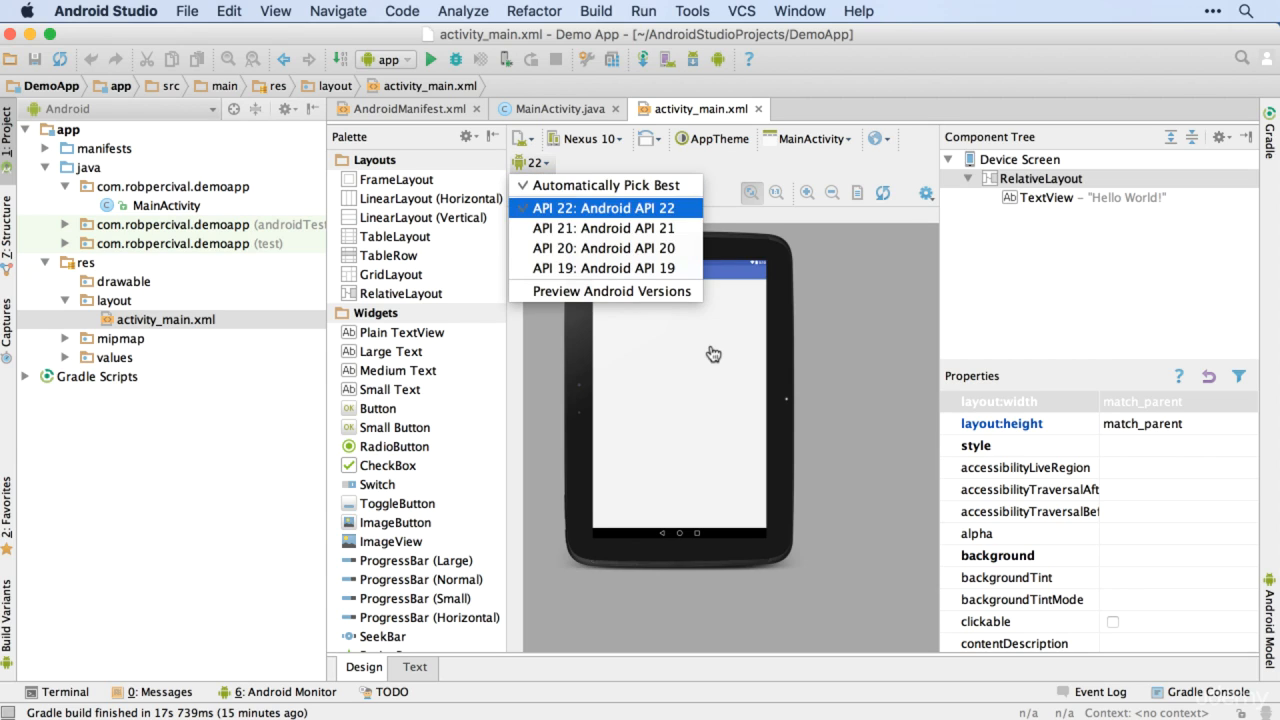
left_click(861, 192)
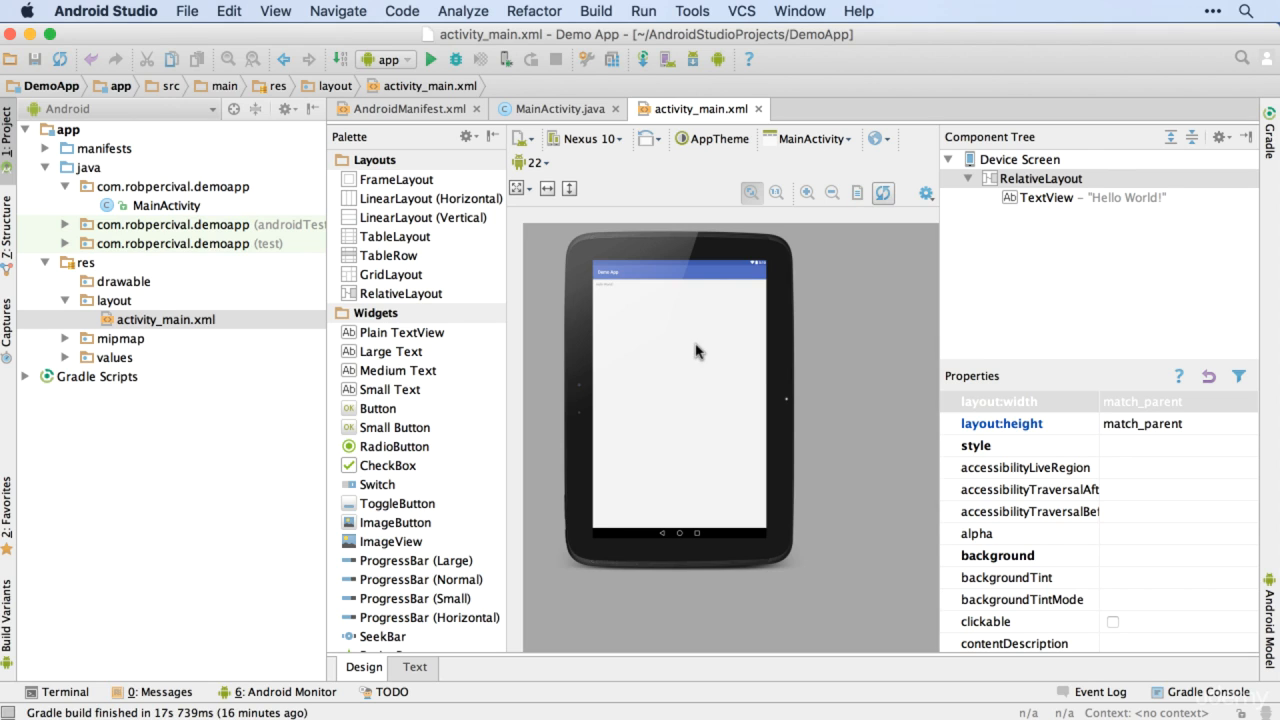
left_click(926, 193)
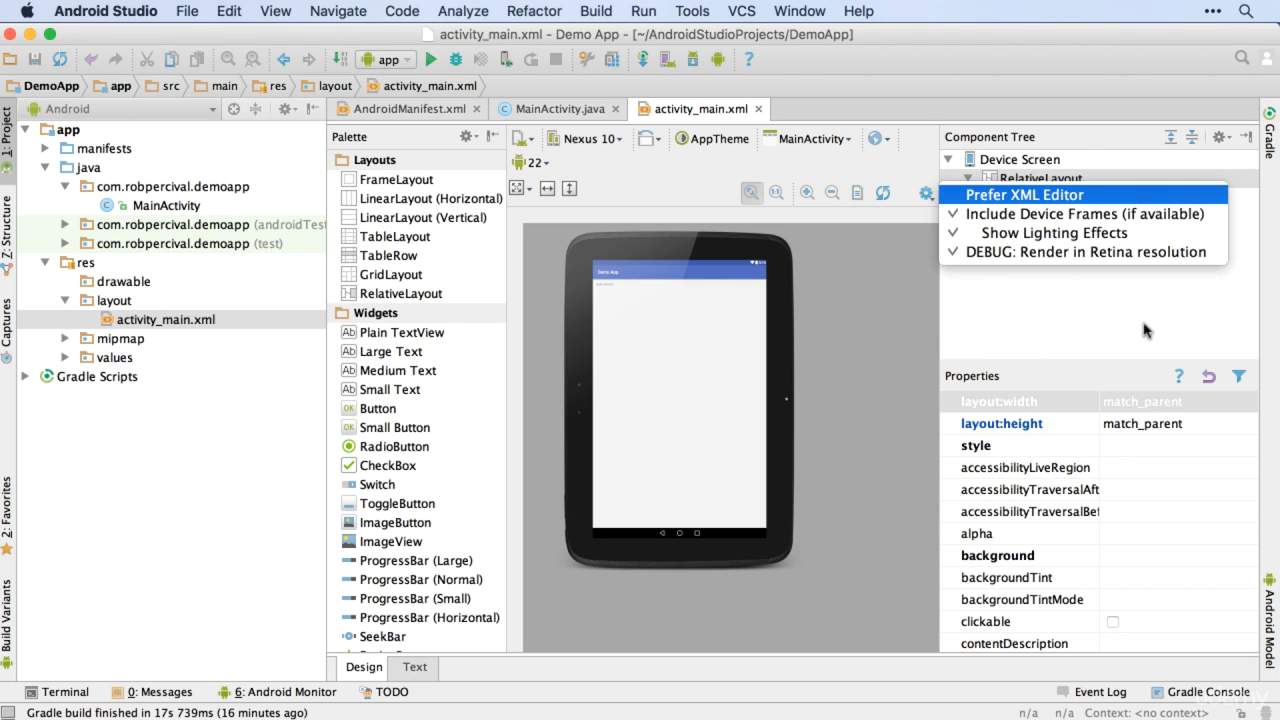
left_click(1050, 146)
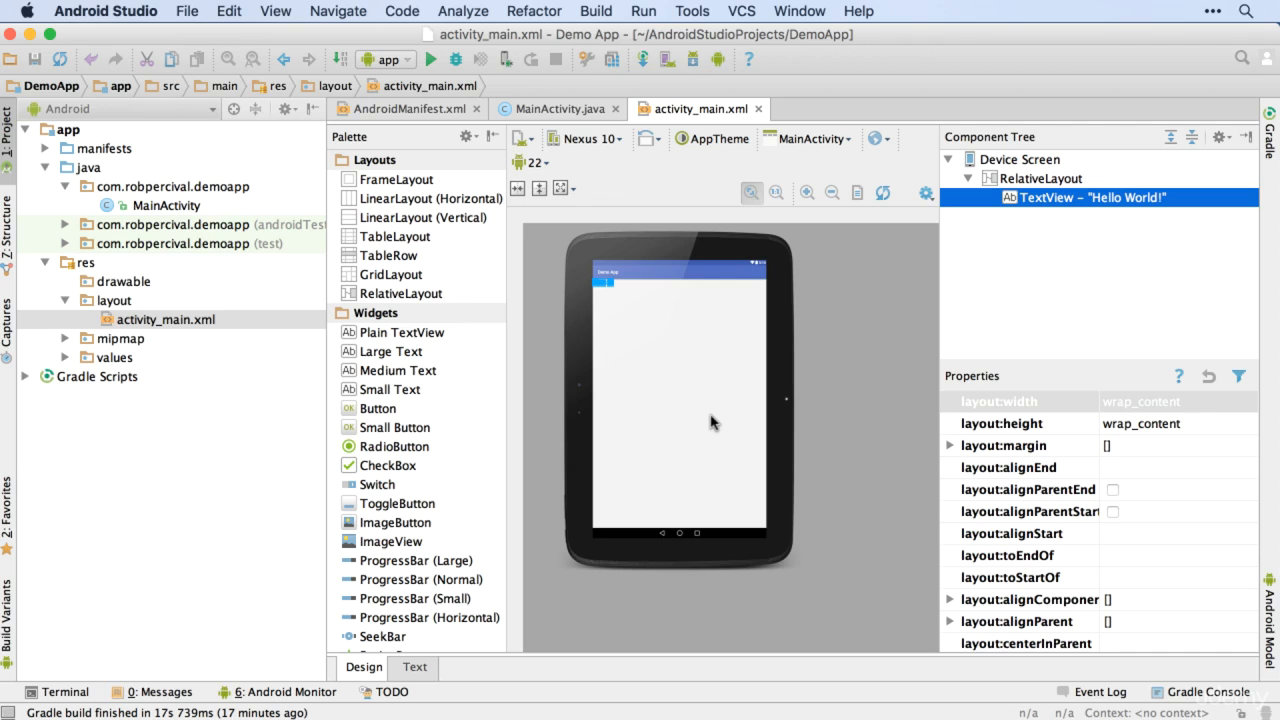
Step: Enlarge the layout preview and select the RelativeLayout to view its properties
key("plus")
key("plus")
key("plus")
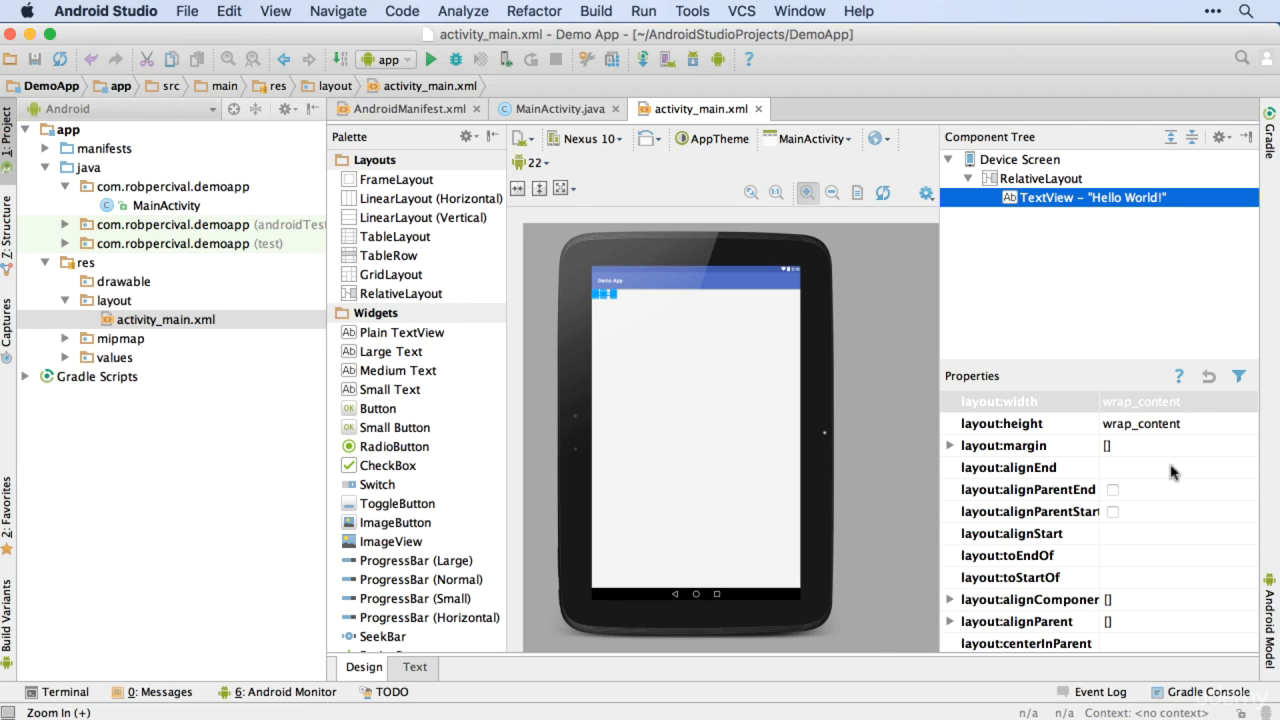
key("plus")
key("plus")
key("plus")
key("plus")
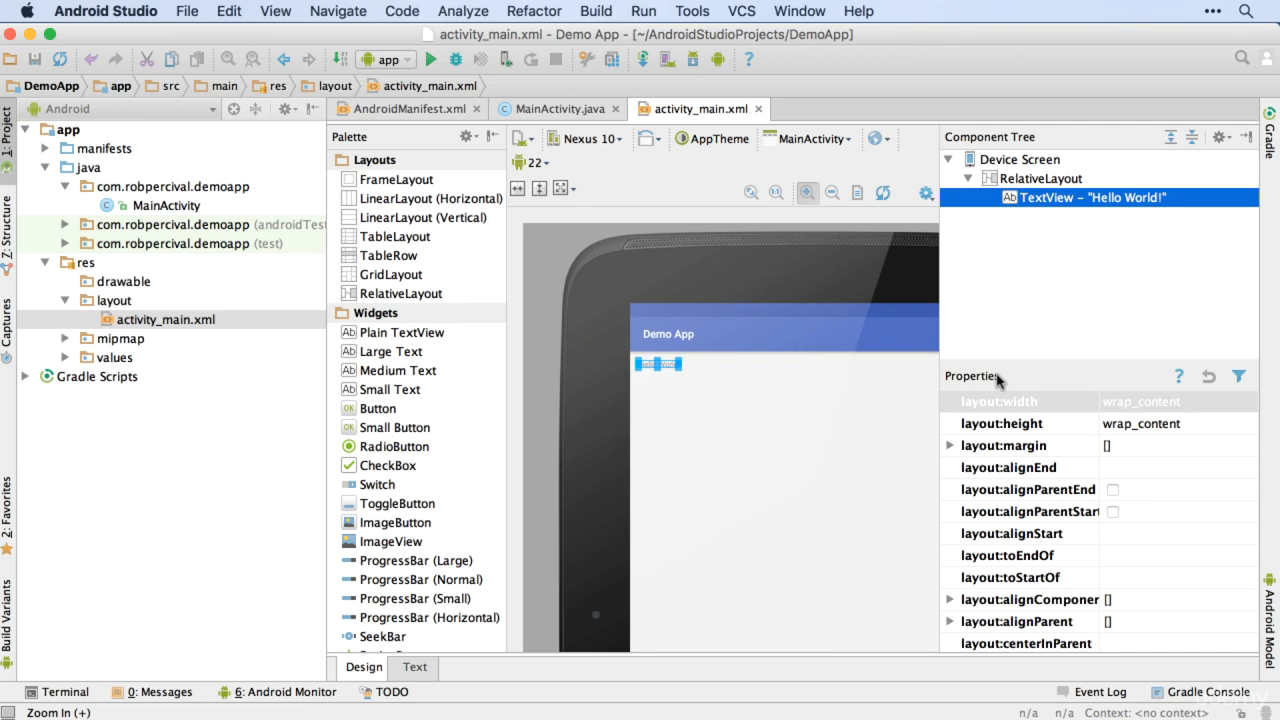
left_click(722, 427)
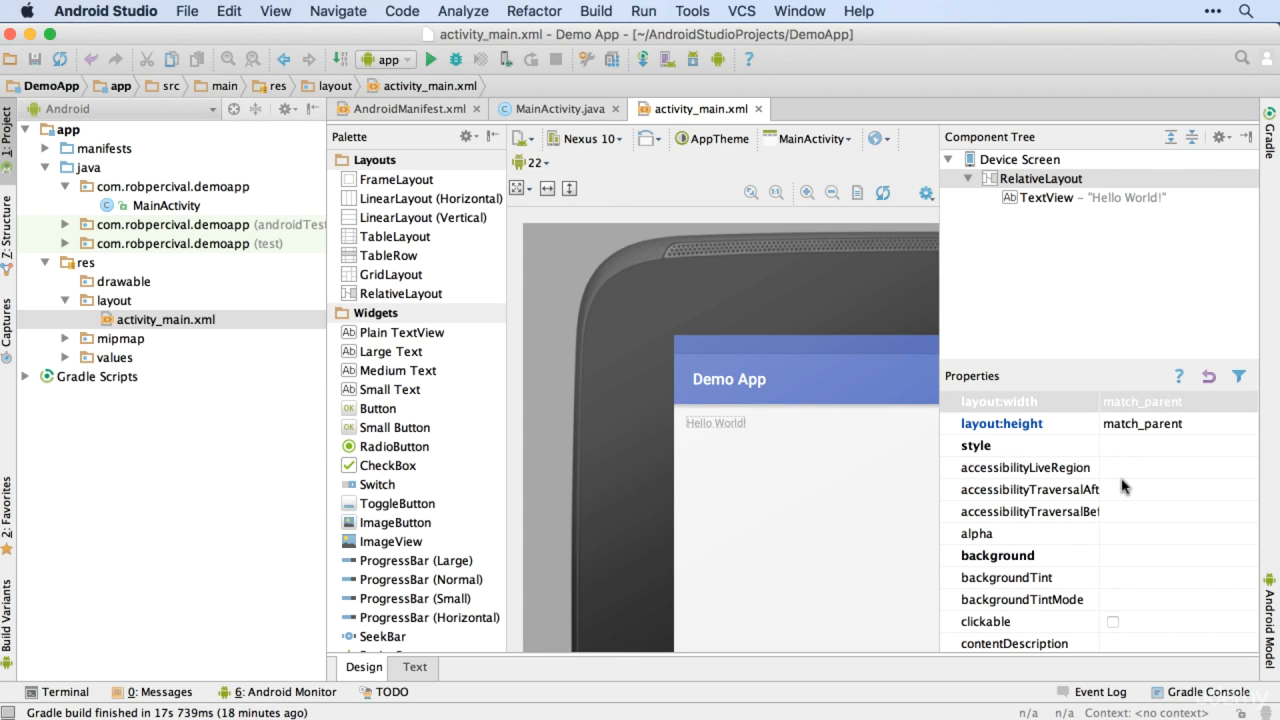
Step: Select the Hello World! TextView in the preview and browse through its full property list
left_click(722, 424)
scroll(1122, 486, "down", 5)
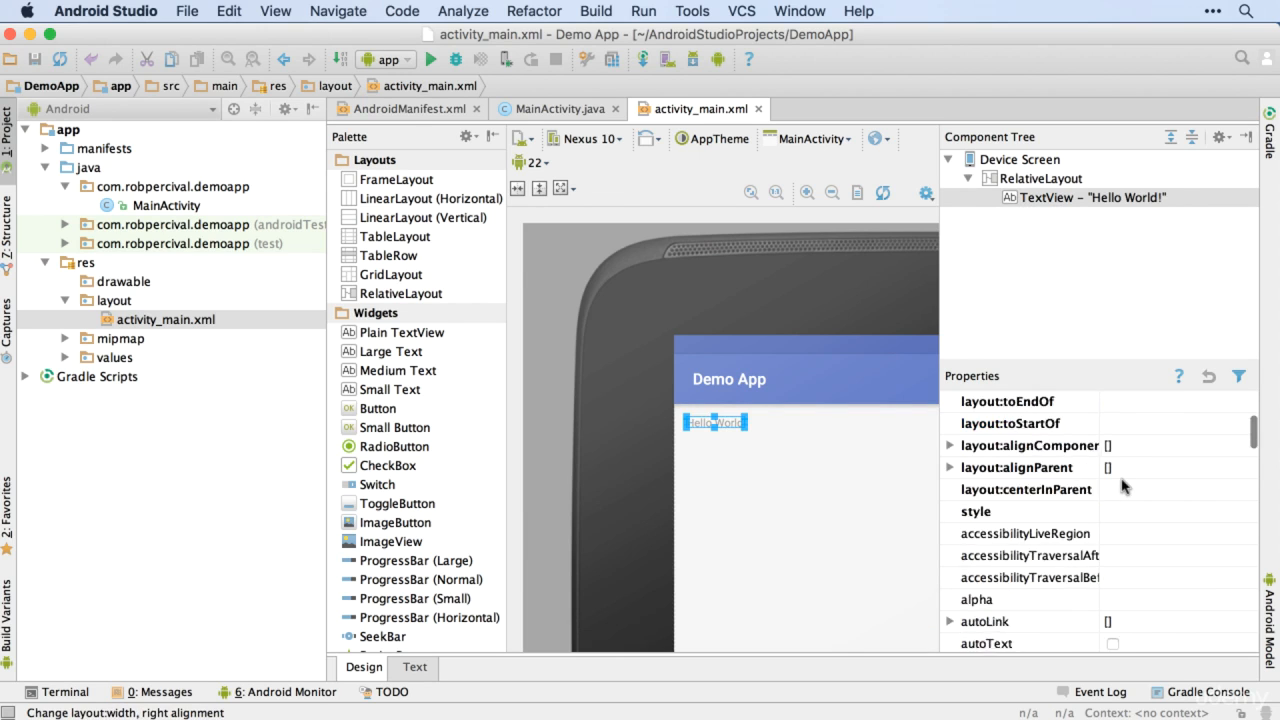
scroll(1122, 486, "down", 15)
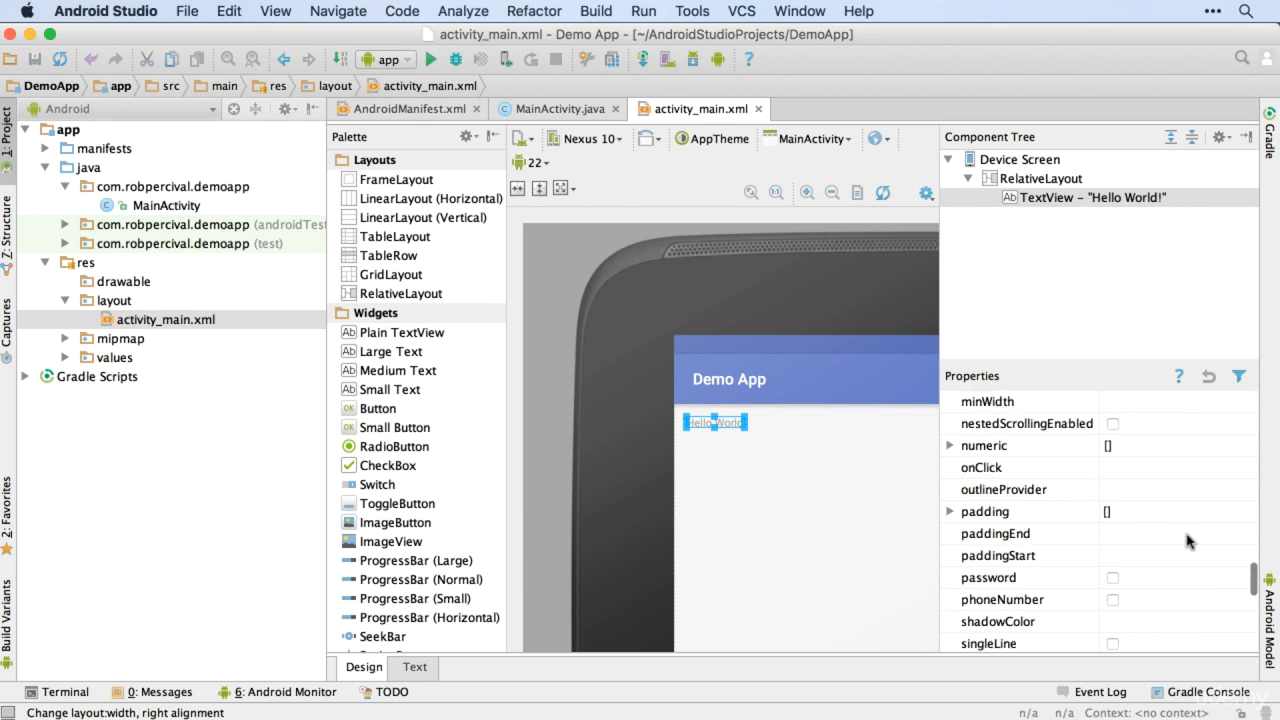
scroll(1187, 541, "down", 10)
scroll(1187, 541, "up", 20)
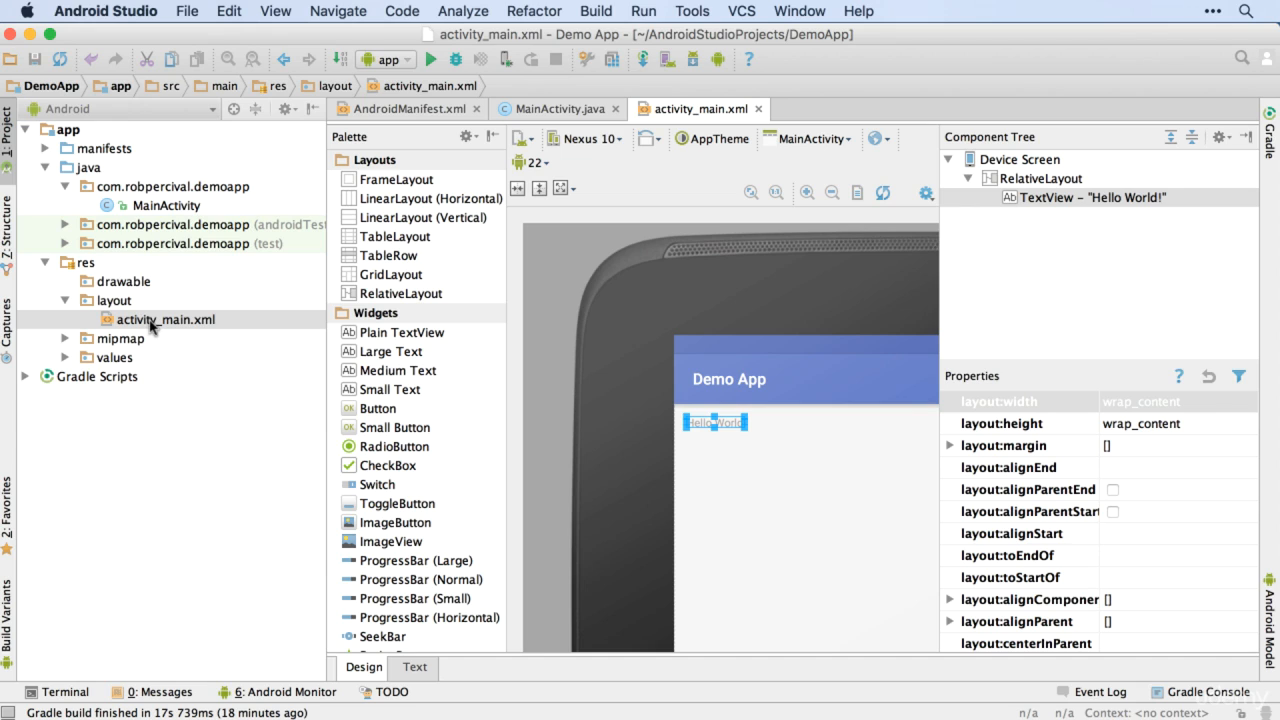
Step: Open the MainActivity code from the project tree, review it, and return to the activity_main.xml layout
left_click(177, 209)
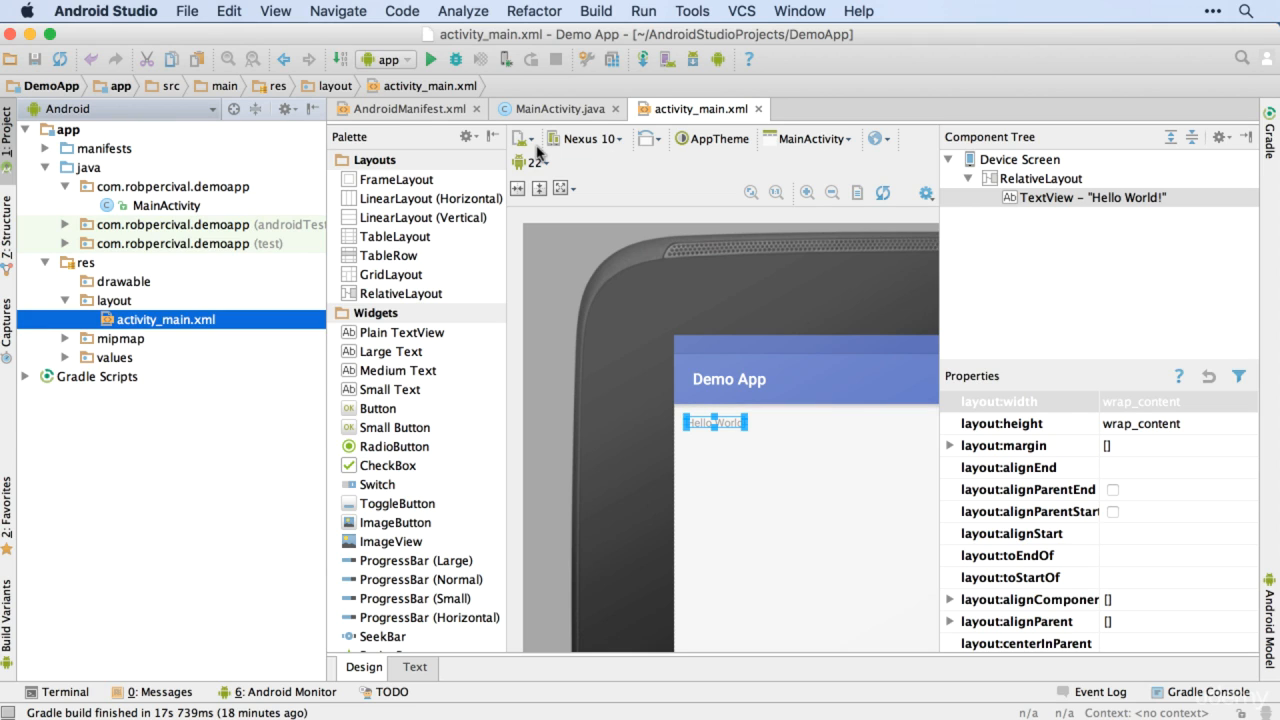
left_click(190, 206)
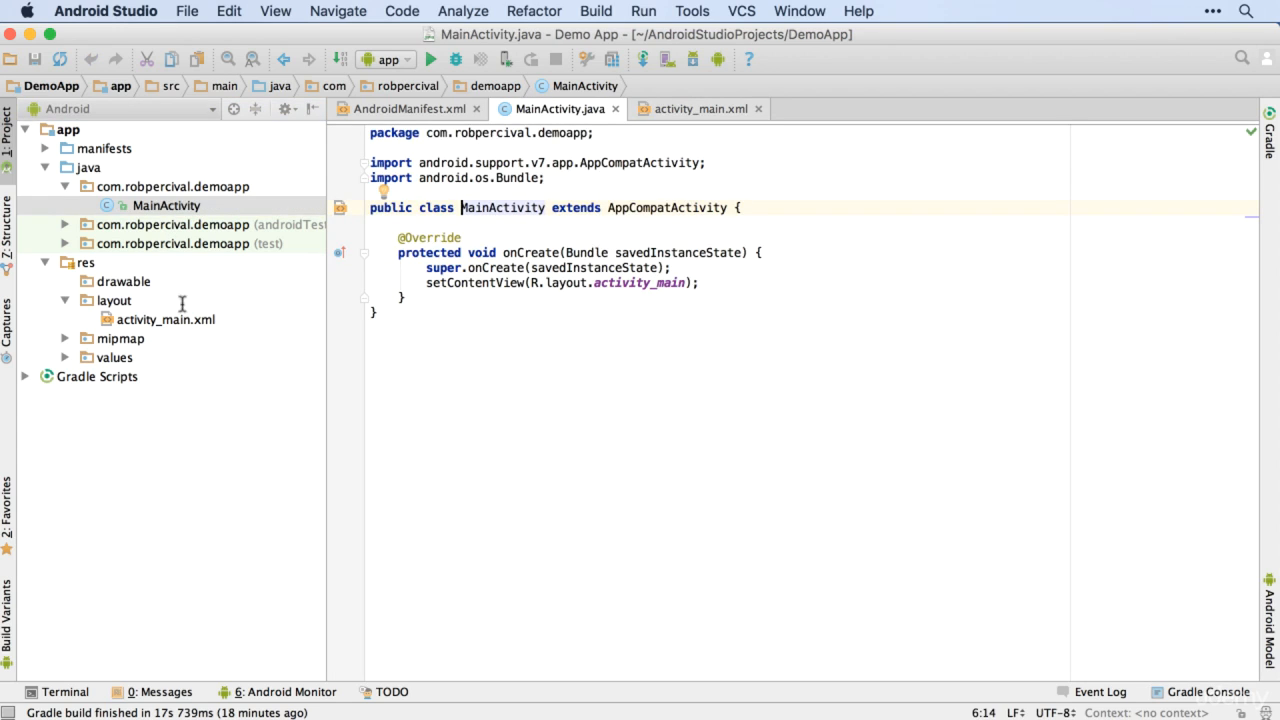
key("super+End")
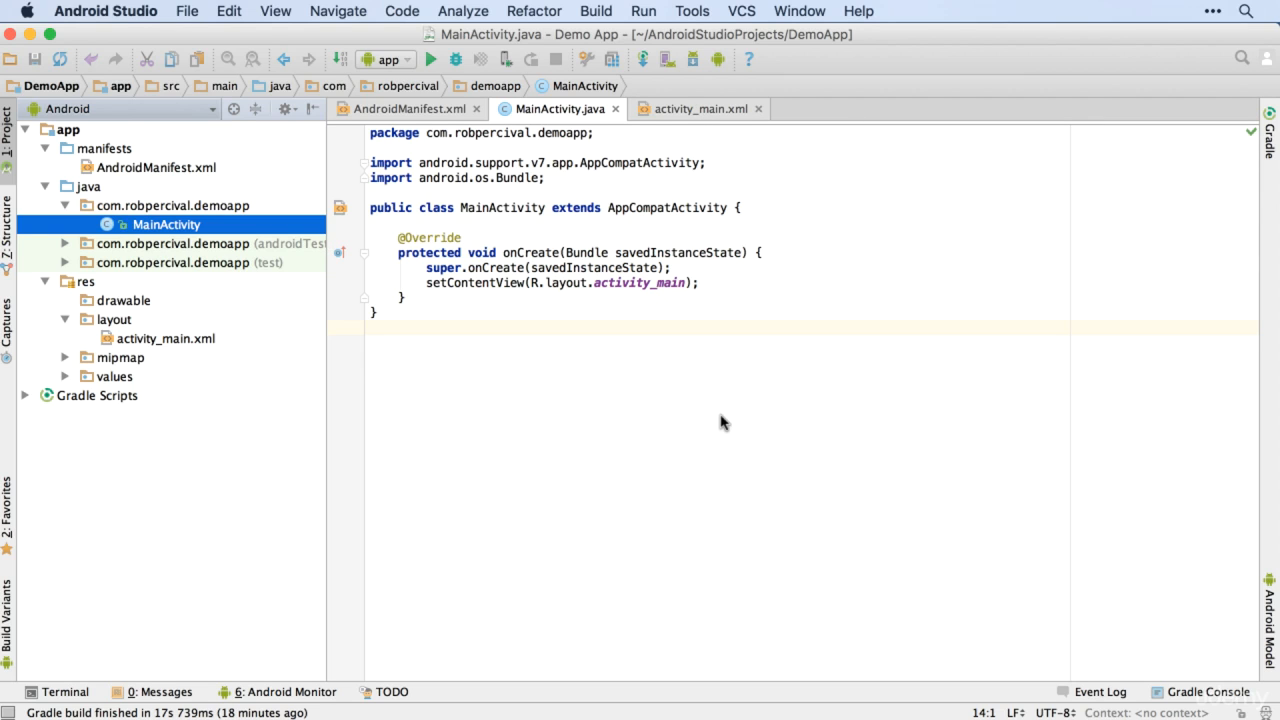
left_click(700, 109)
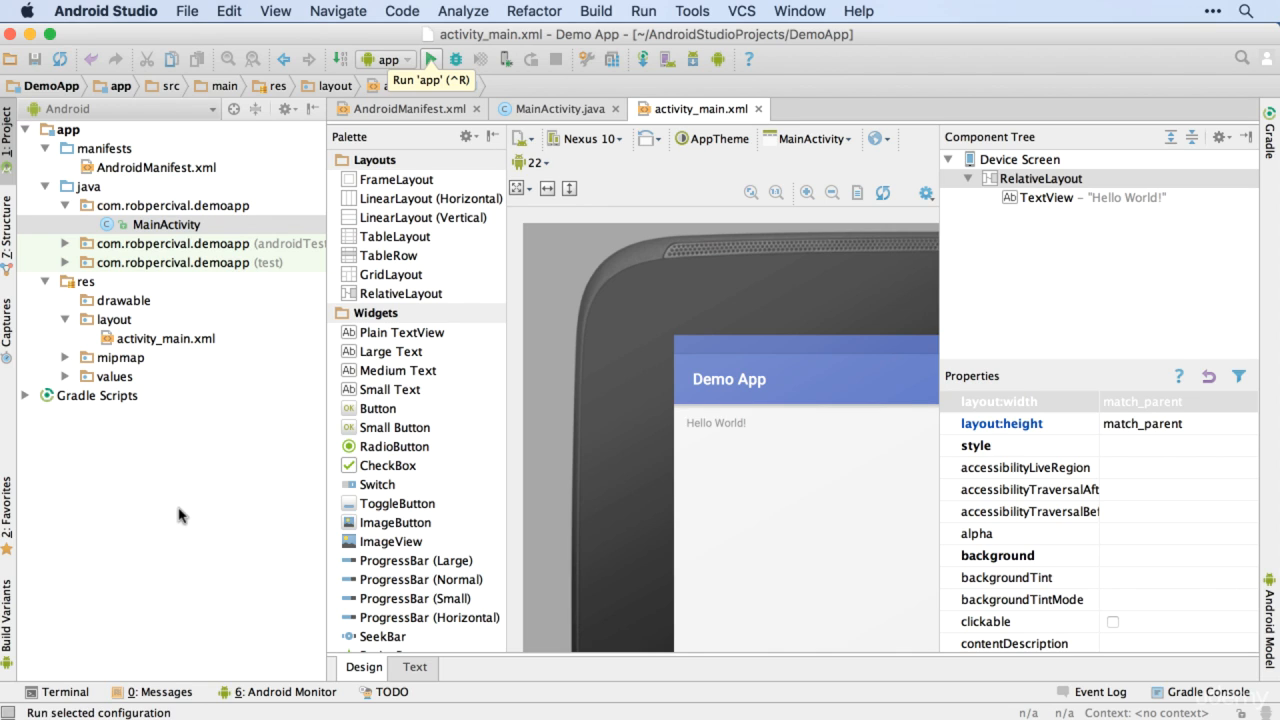
Step: Run the app and set up a new emulator with Nexus S hardware and the Lollipop API 22 x86 system image
key("ctrl+r")
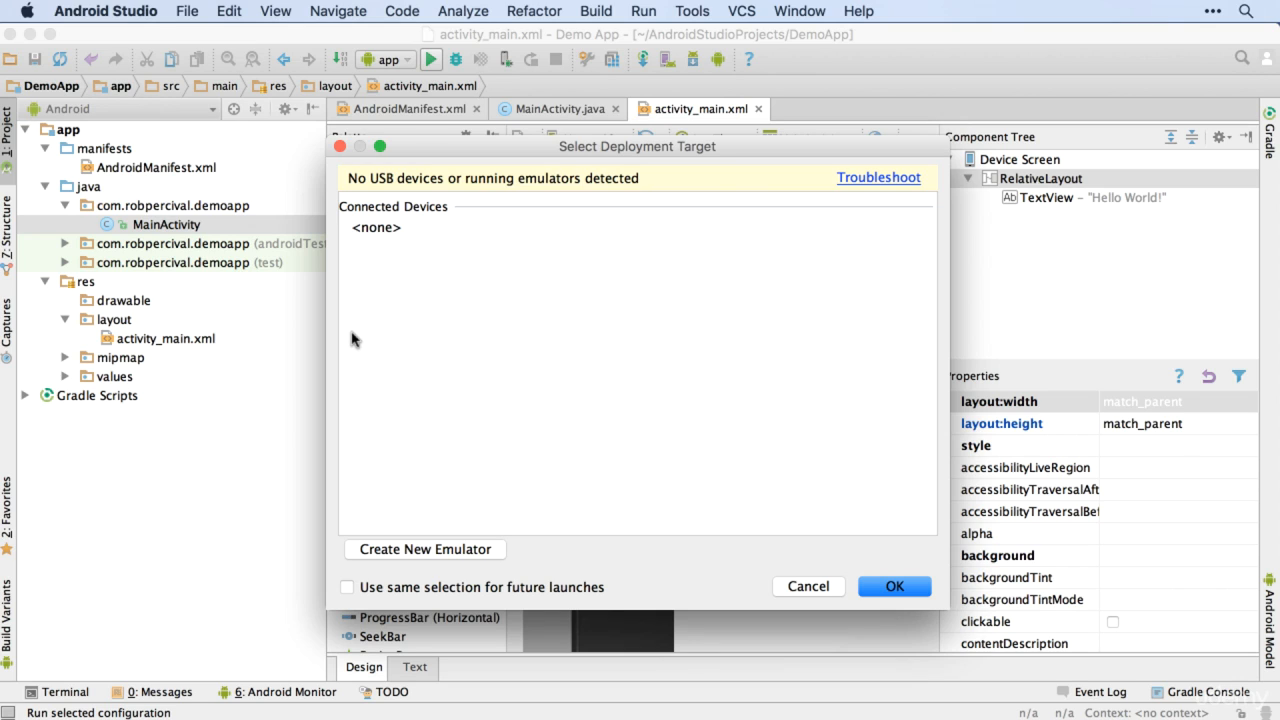
left_click(425, 549)
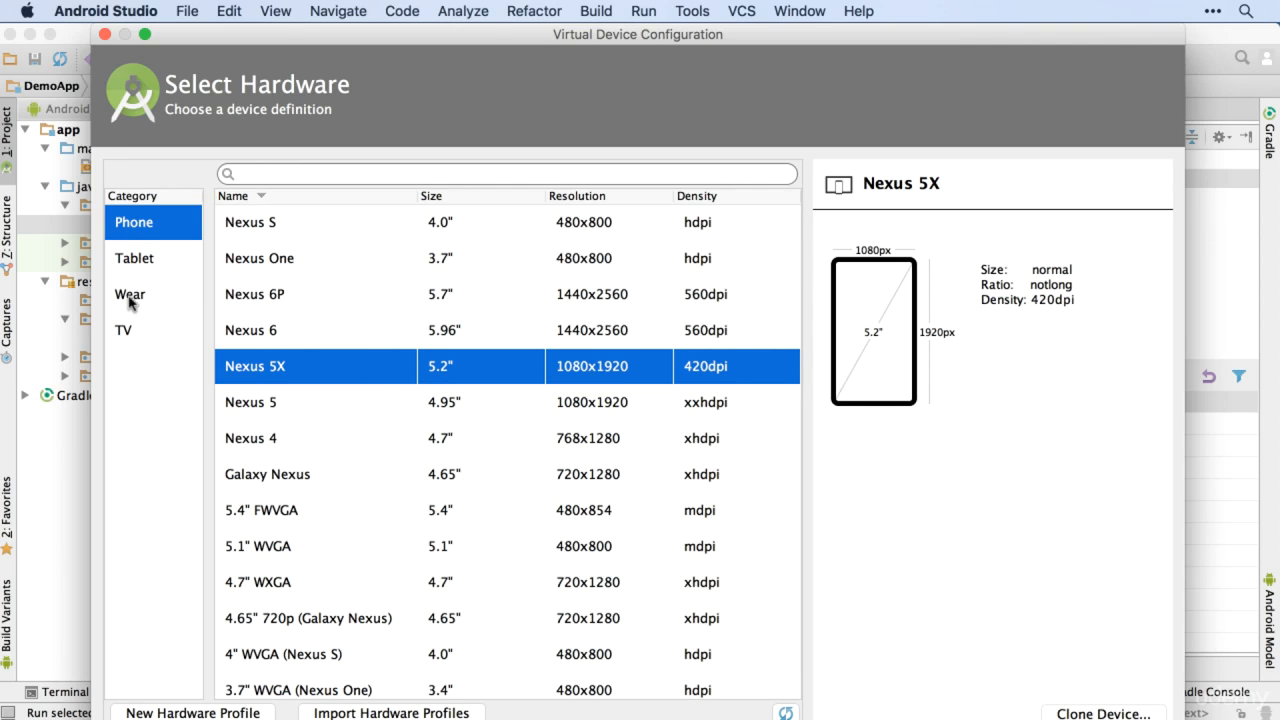
scroll(352, 475, "down", 5)
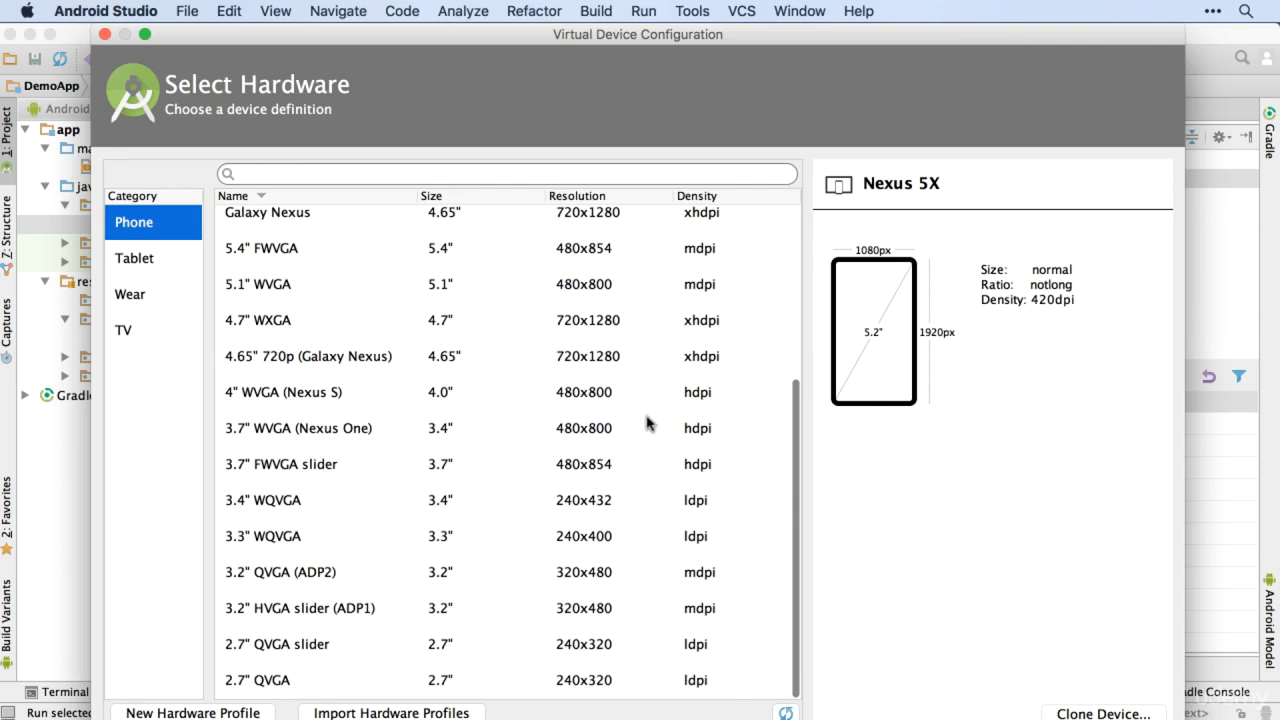
scroll(640, 415, "up", 4)
scroll(600, 375, "up", 1)
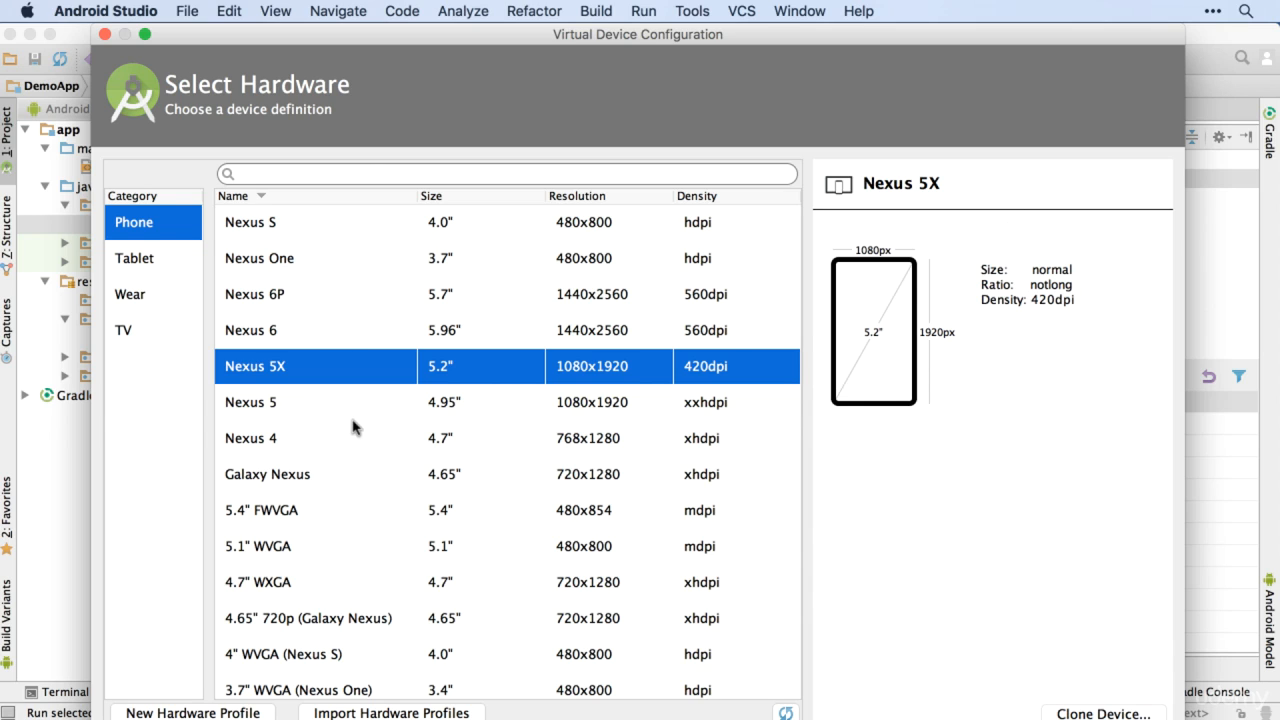
key("Page_Up")
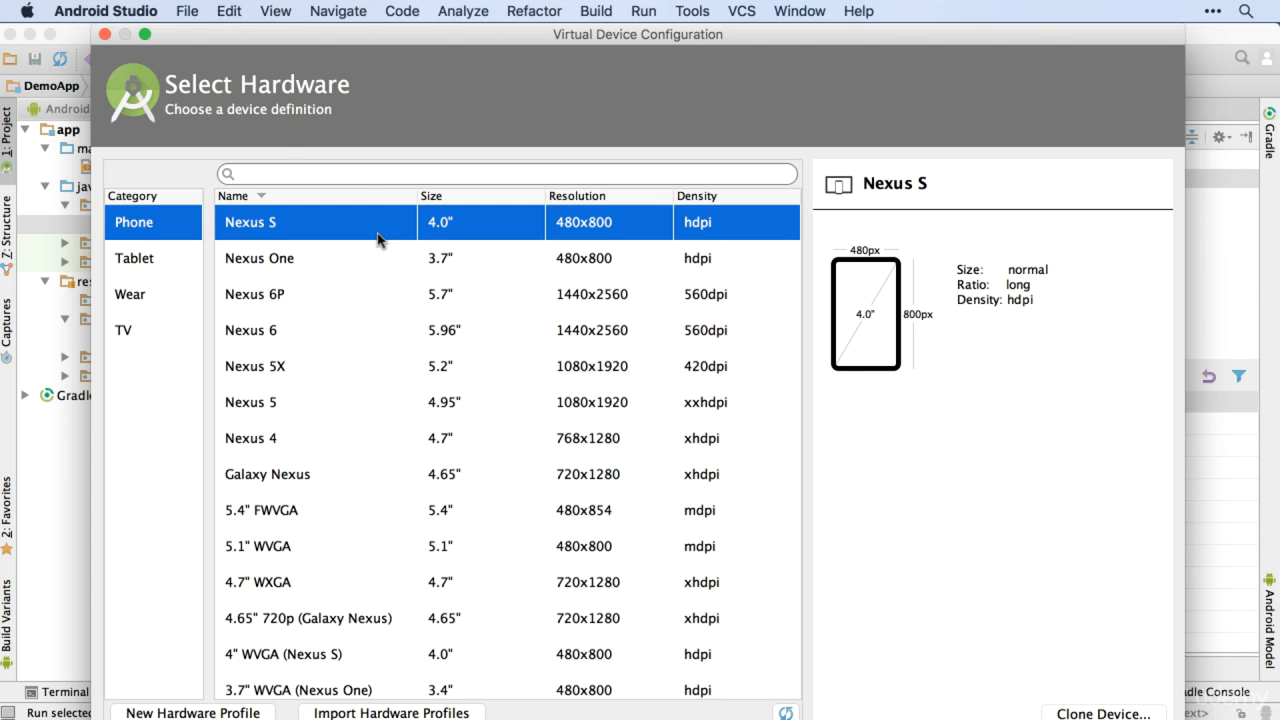
key("Return")
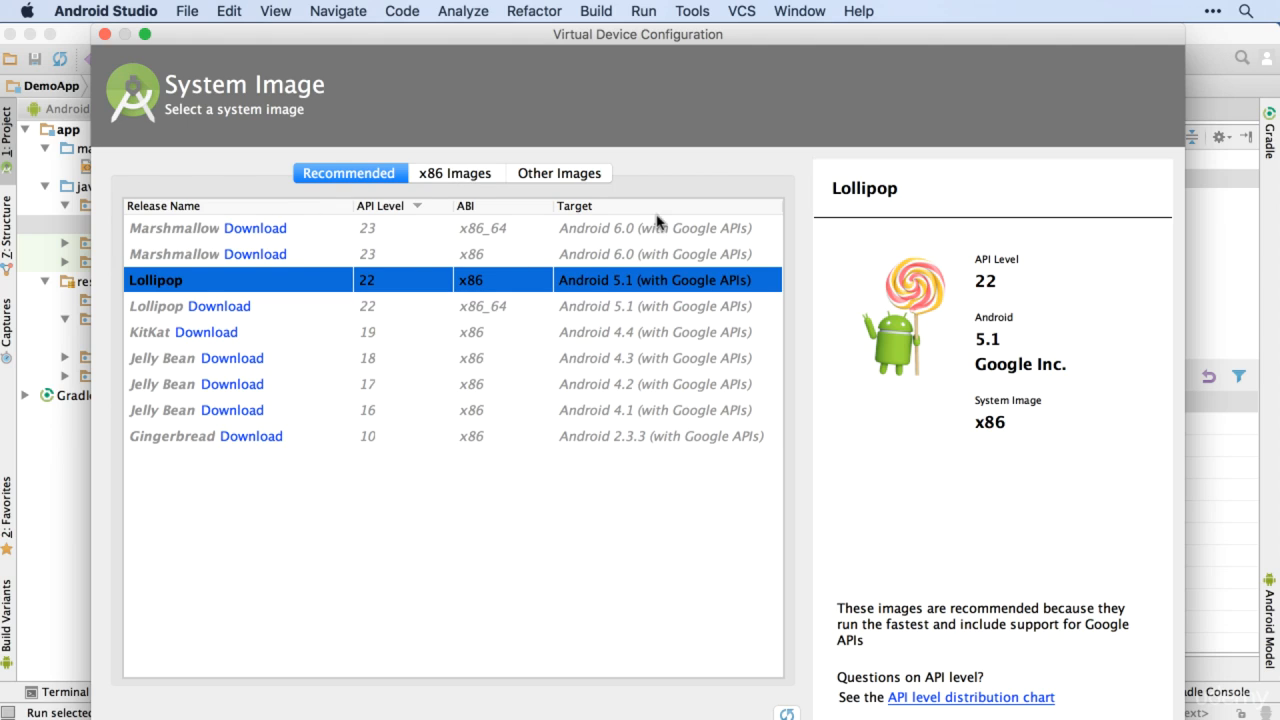
left_click(428, 176)
key("Return")
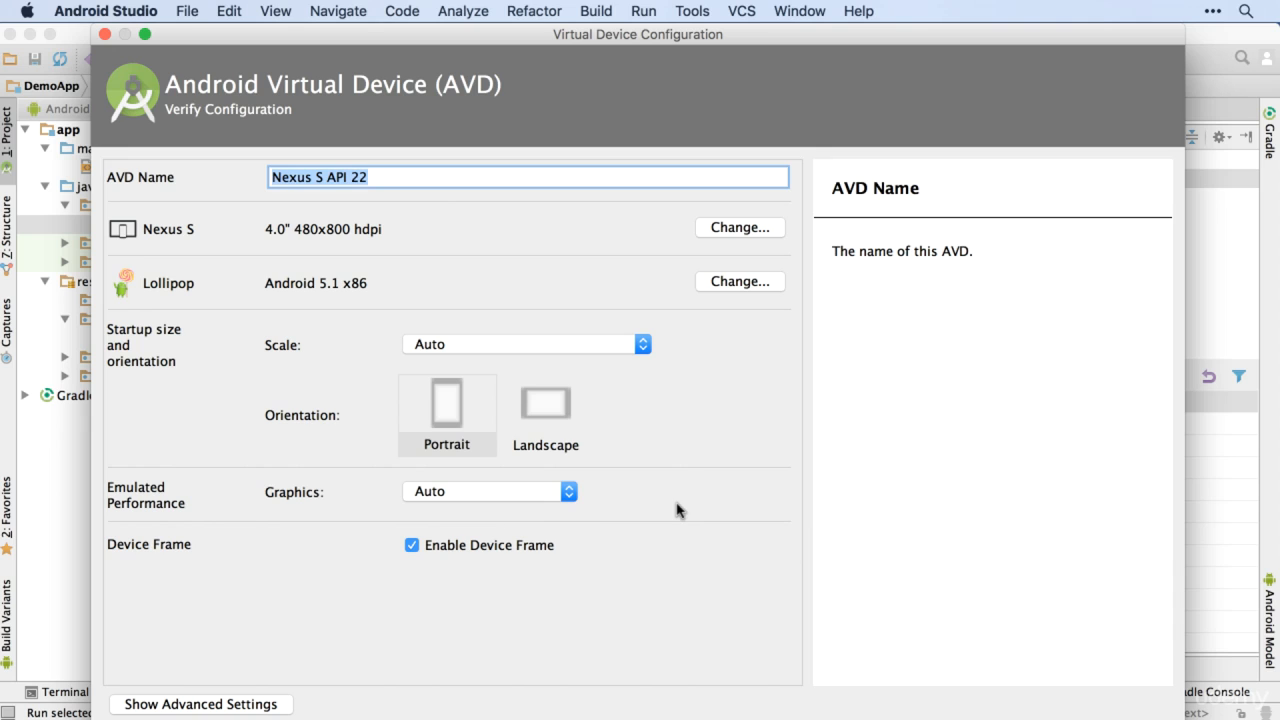
Step: Review the virtual device's emulated graphics options without changing the Auto setting
left_click(453, 488)
key("Down")
key("Down")
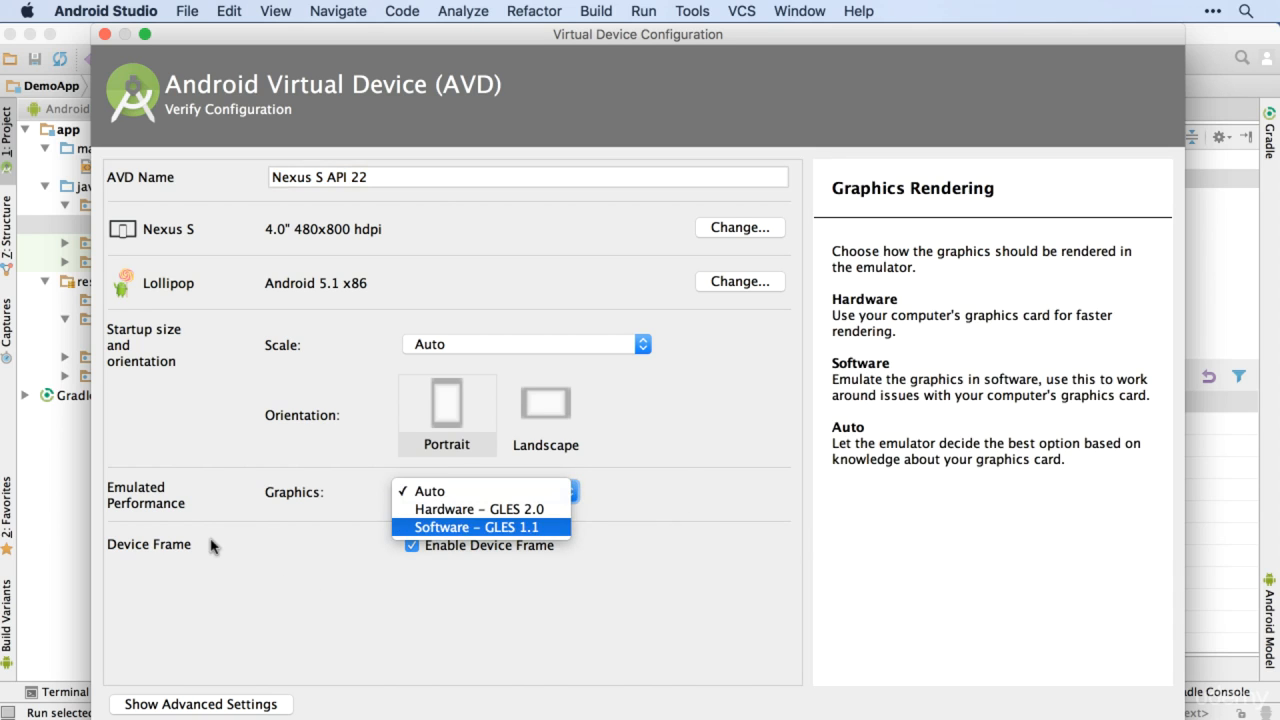
key("Up")
key("Up")
key("Down")
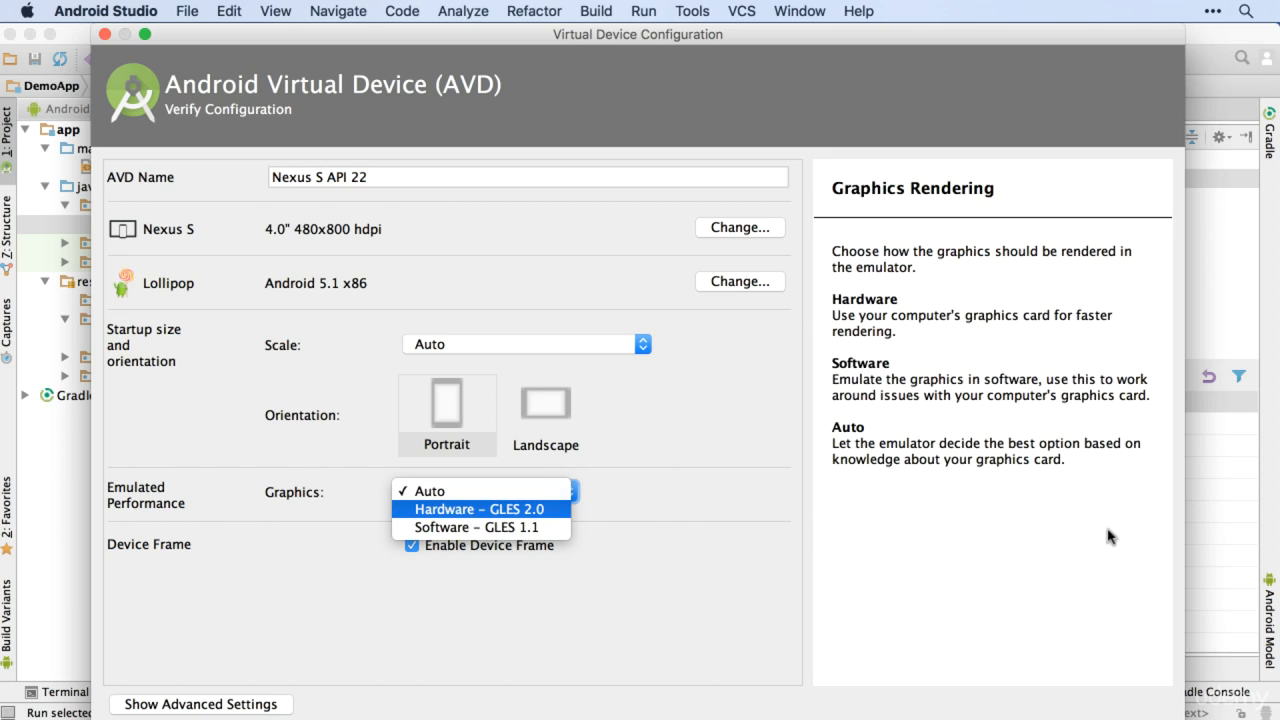
key("Escape")
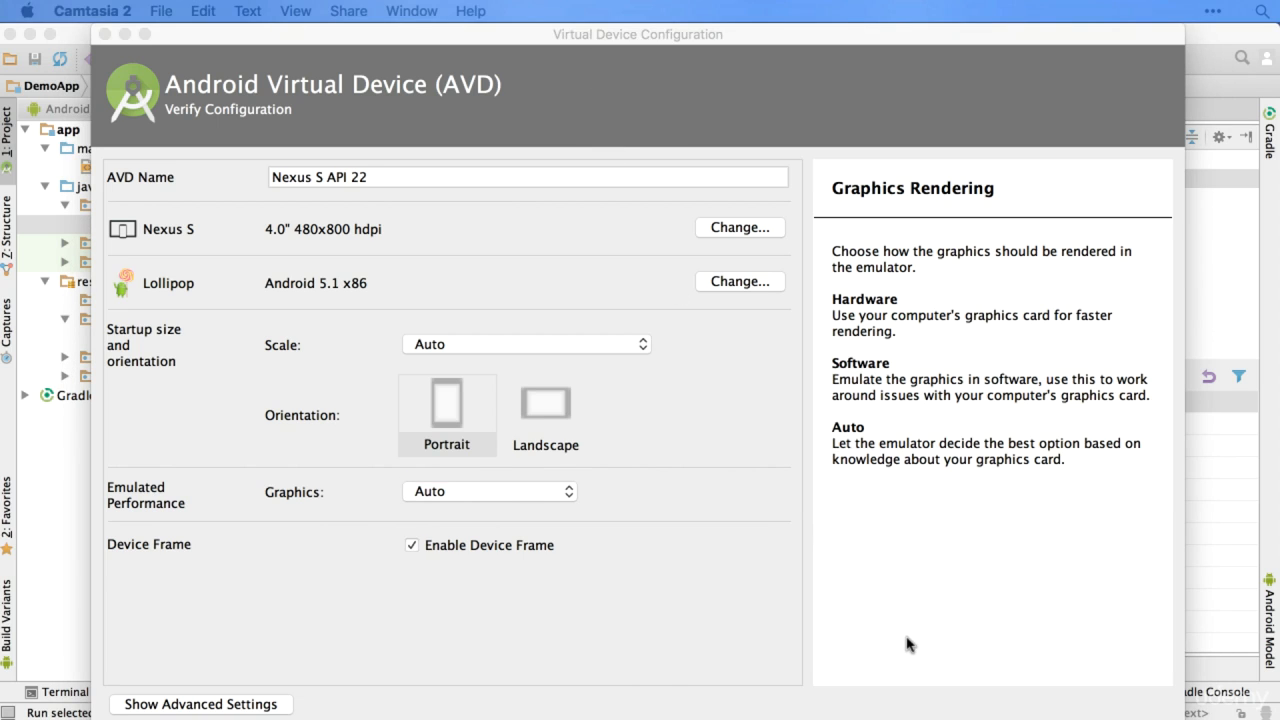
Step: Finish creating the Nexus S API 22 virtual device and launch the app on it, using the same selection for future launches
left_click_drag(846, 32, 851, 32)
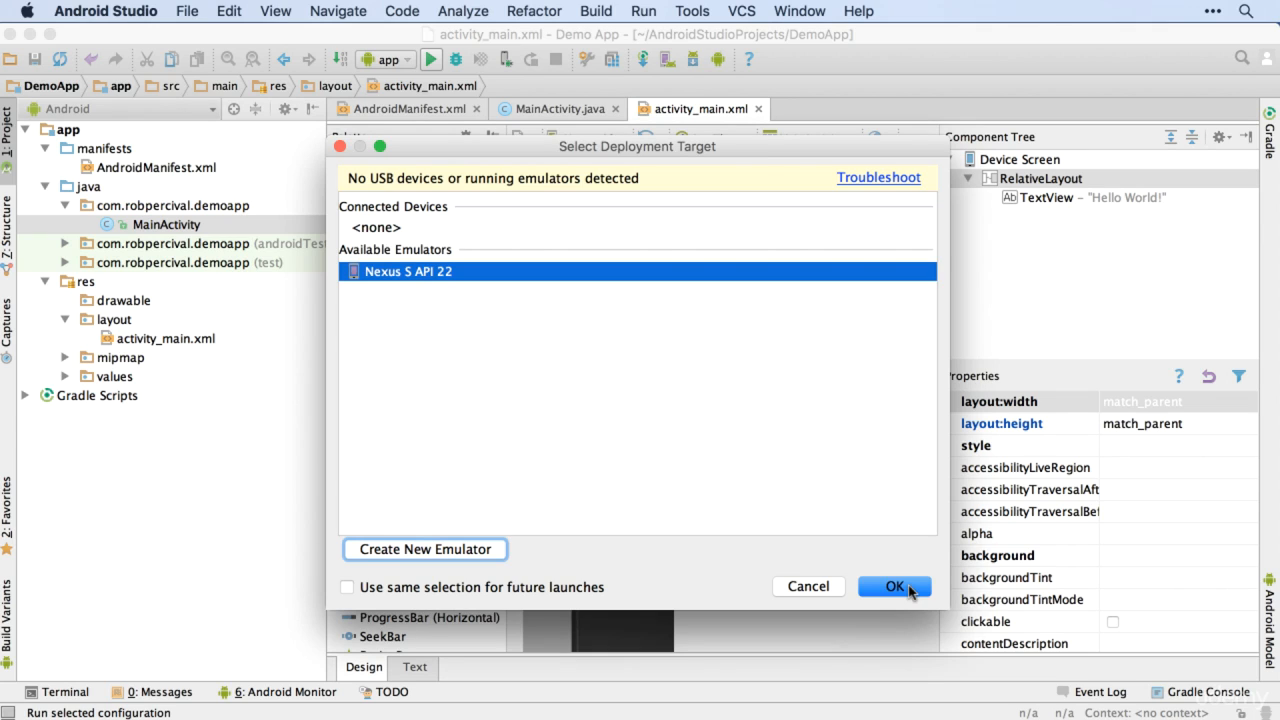
key("Tab")
key("space")
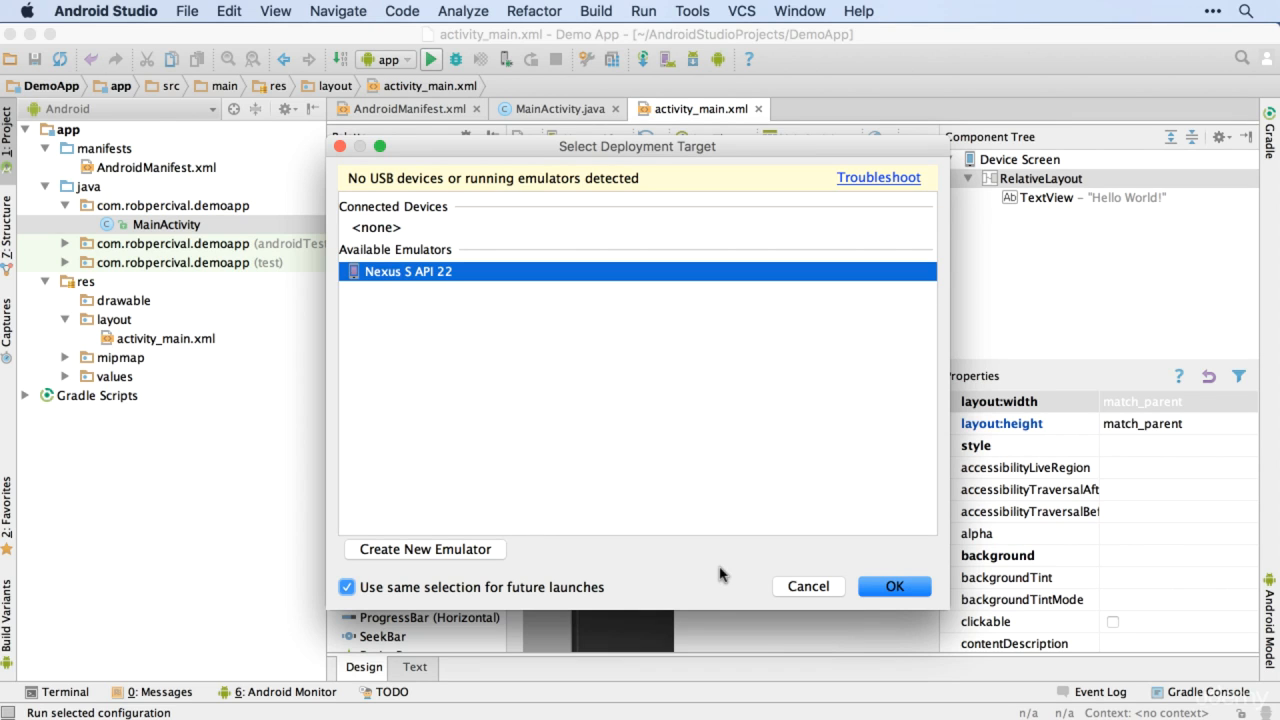
key("Return")
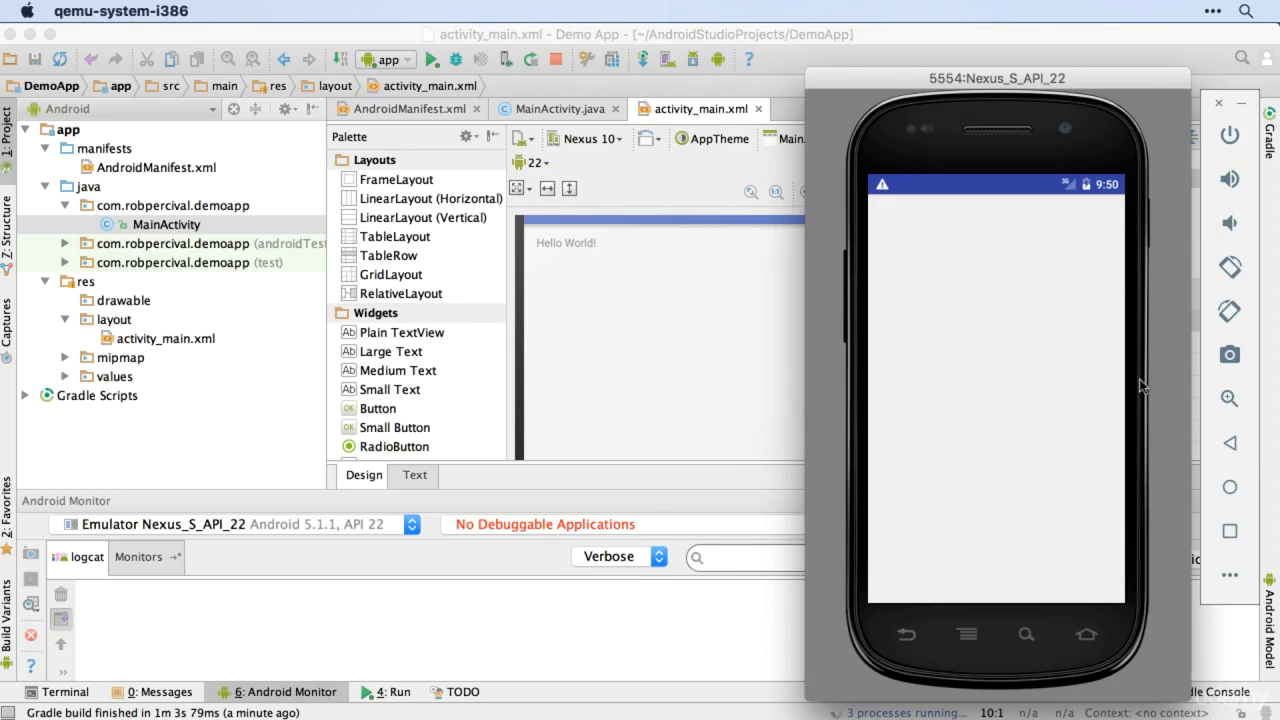
Step: Rotate the emulated phone through a full turn back to upright portrait, moving its window aside
key("super+Left")
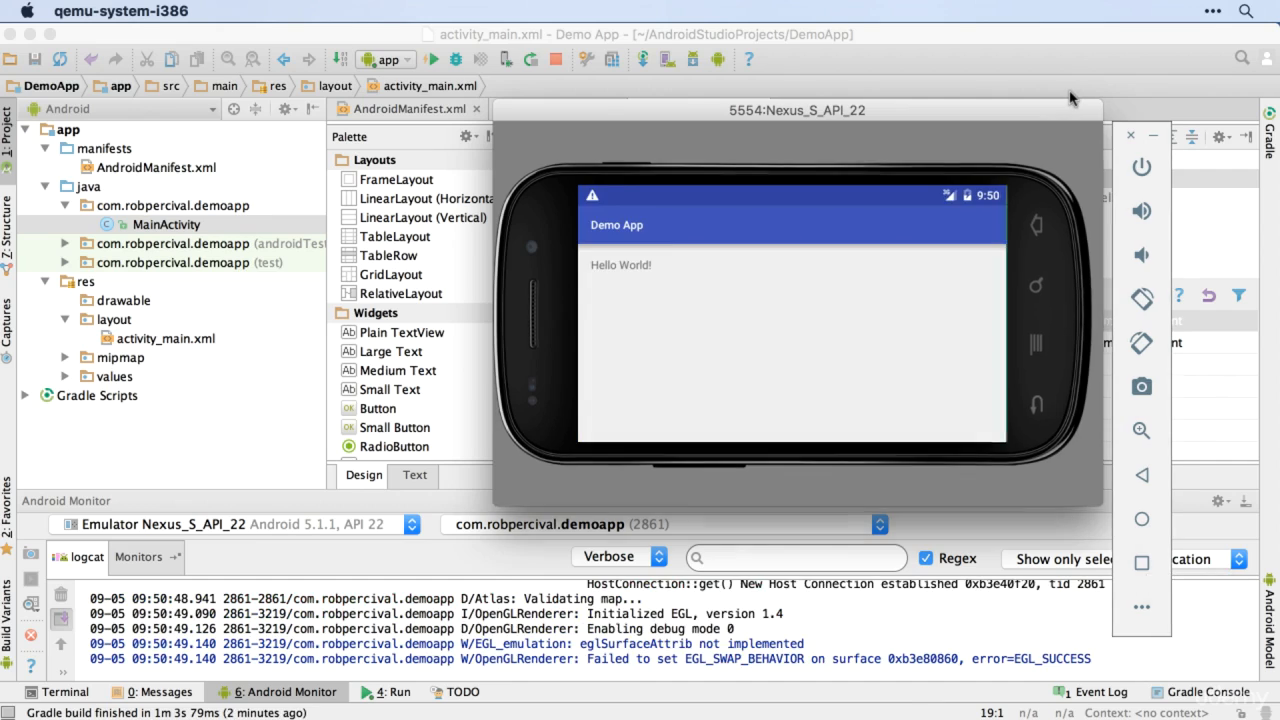
key("super+Left")
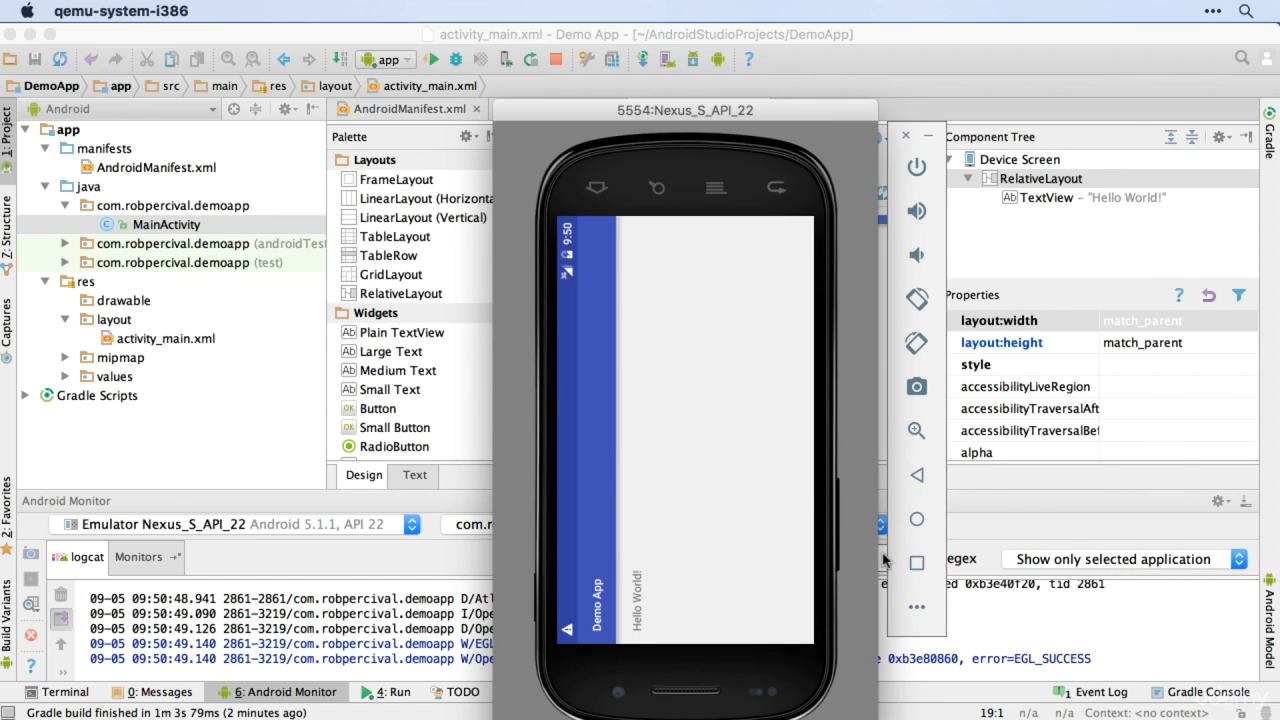
left_click_drag(765, 110, 1001, 91)
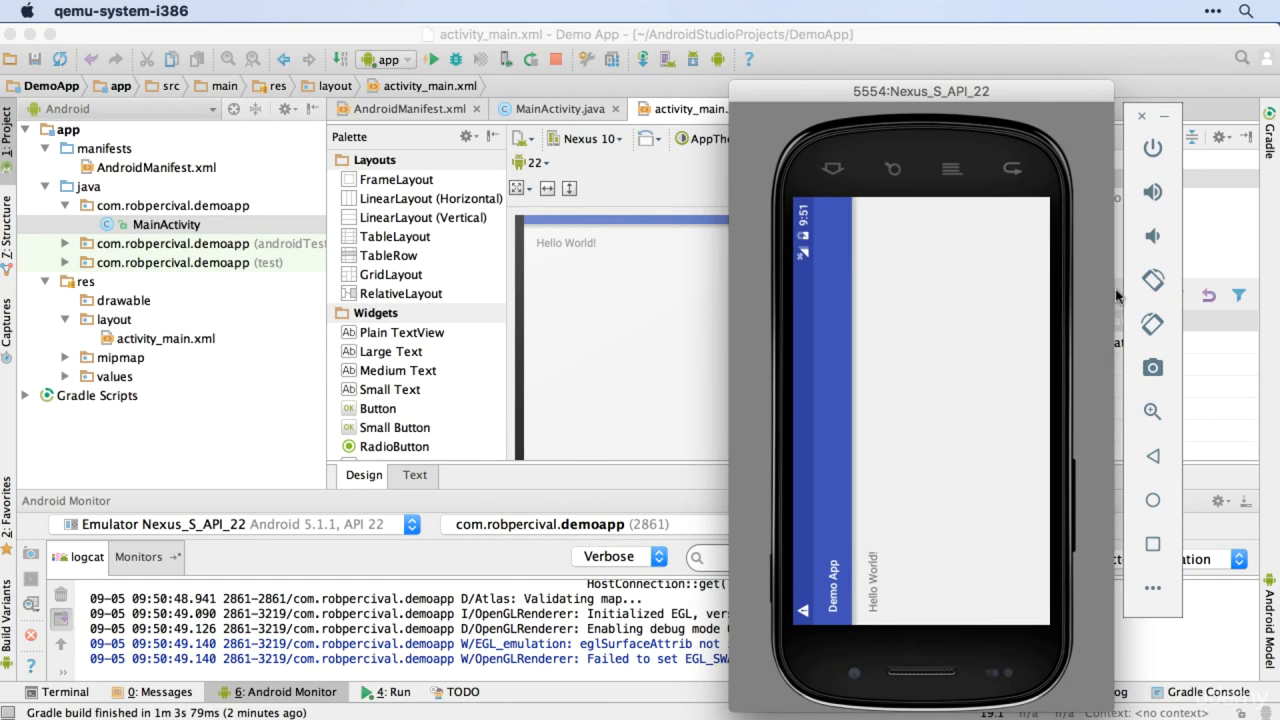
key("super+Left")
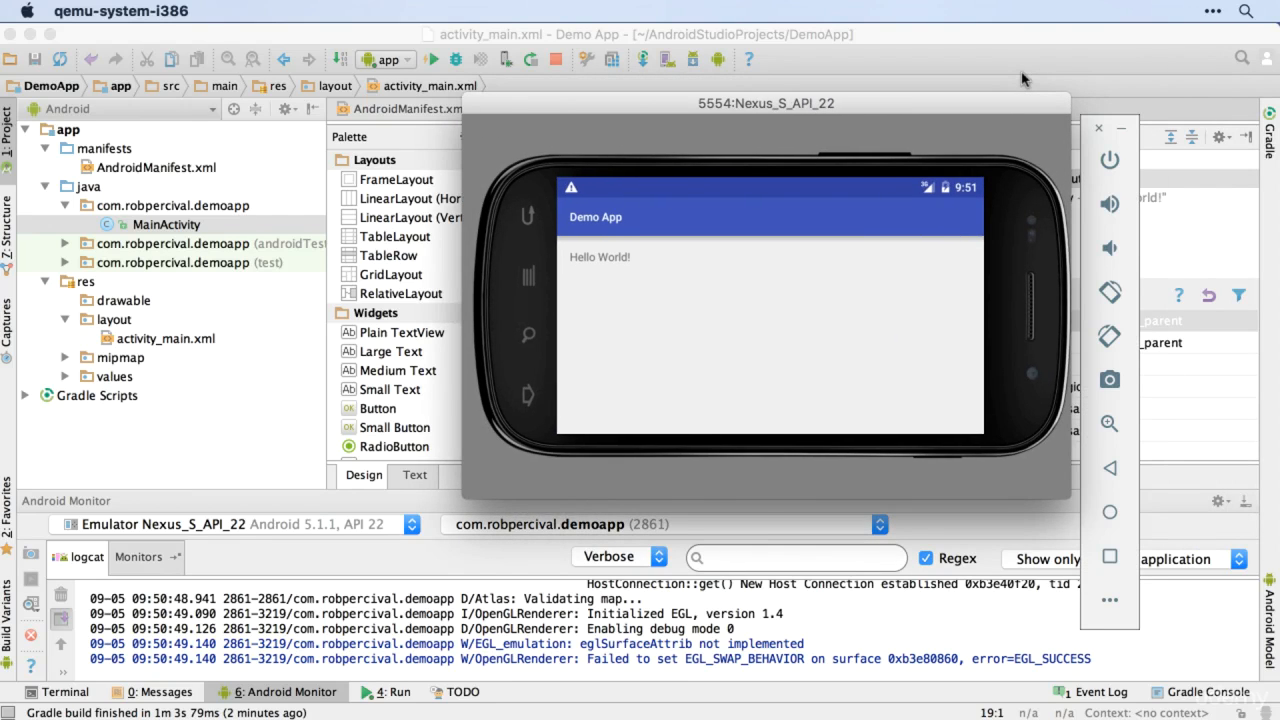
key("super+Left")
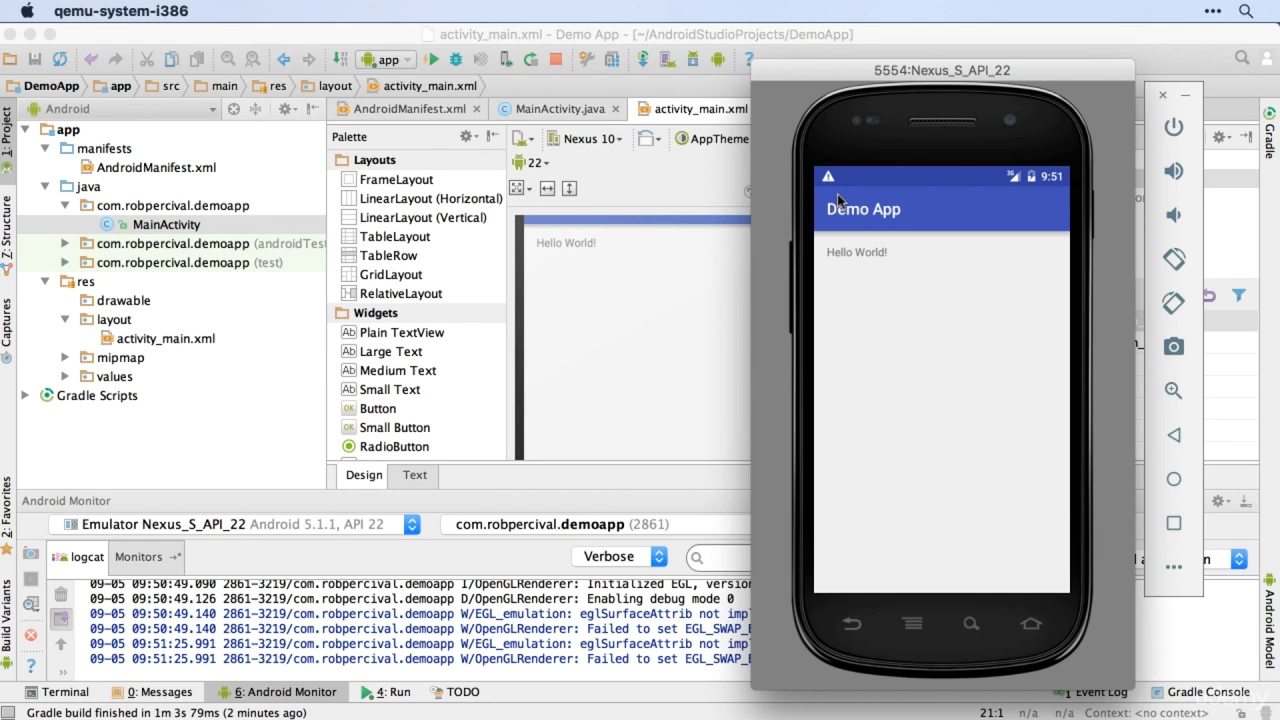
Step: Switch to Android Studio and look through the app's logcat output in the Android Monitor
key("super+Tab")
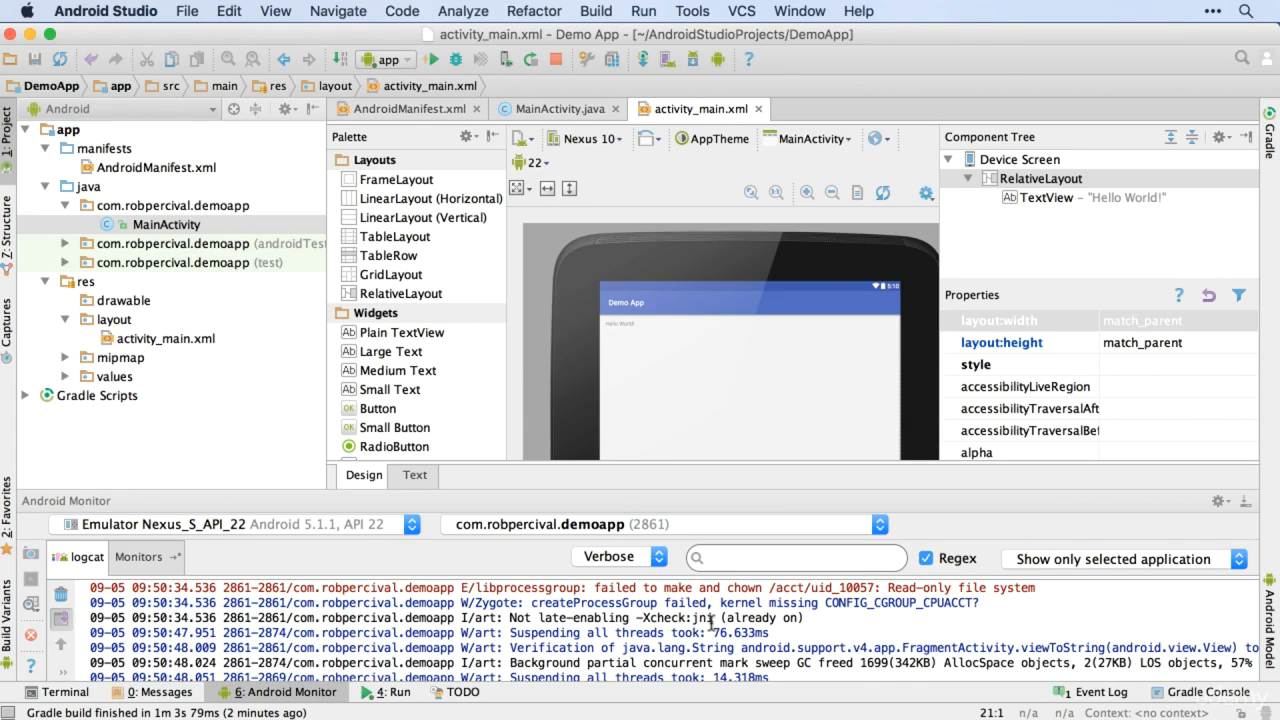
scroll(711, 622, "down", 10)
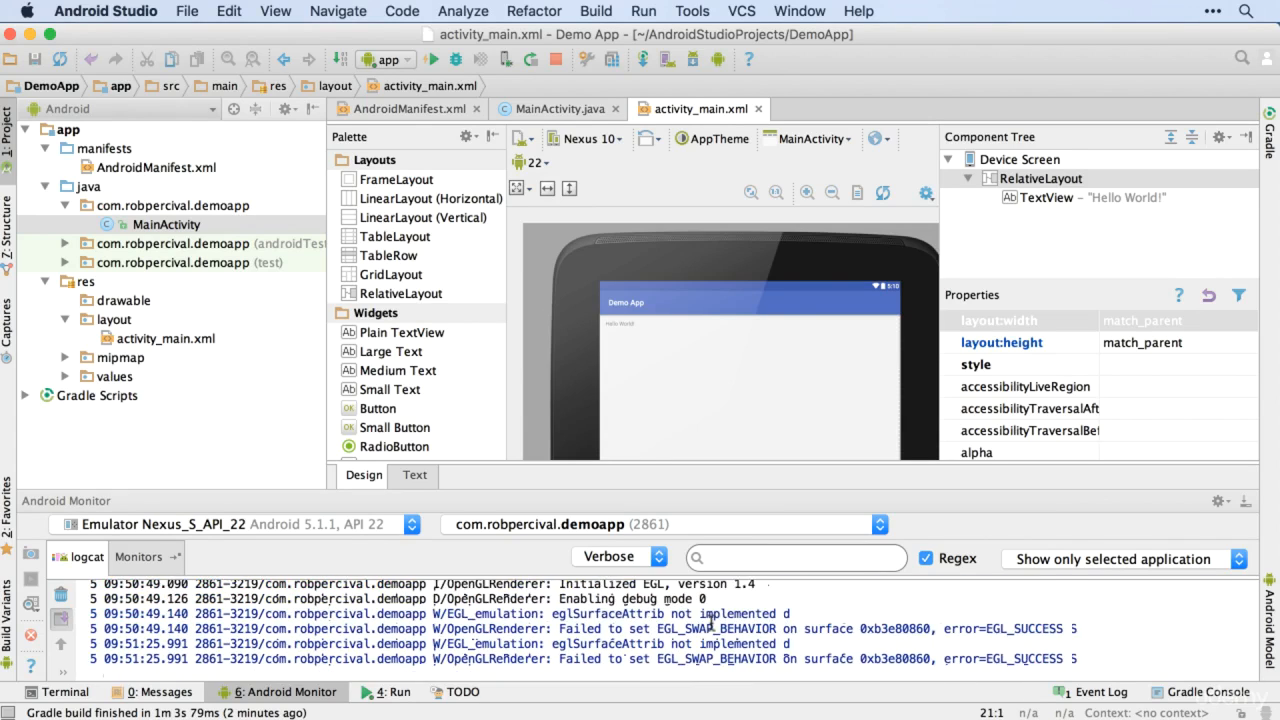
scroll(711, 622, "left", 2)
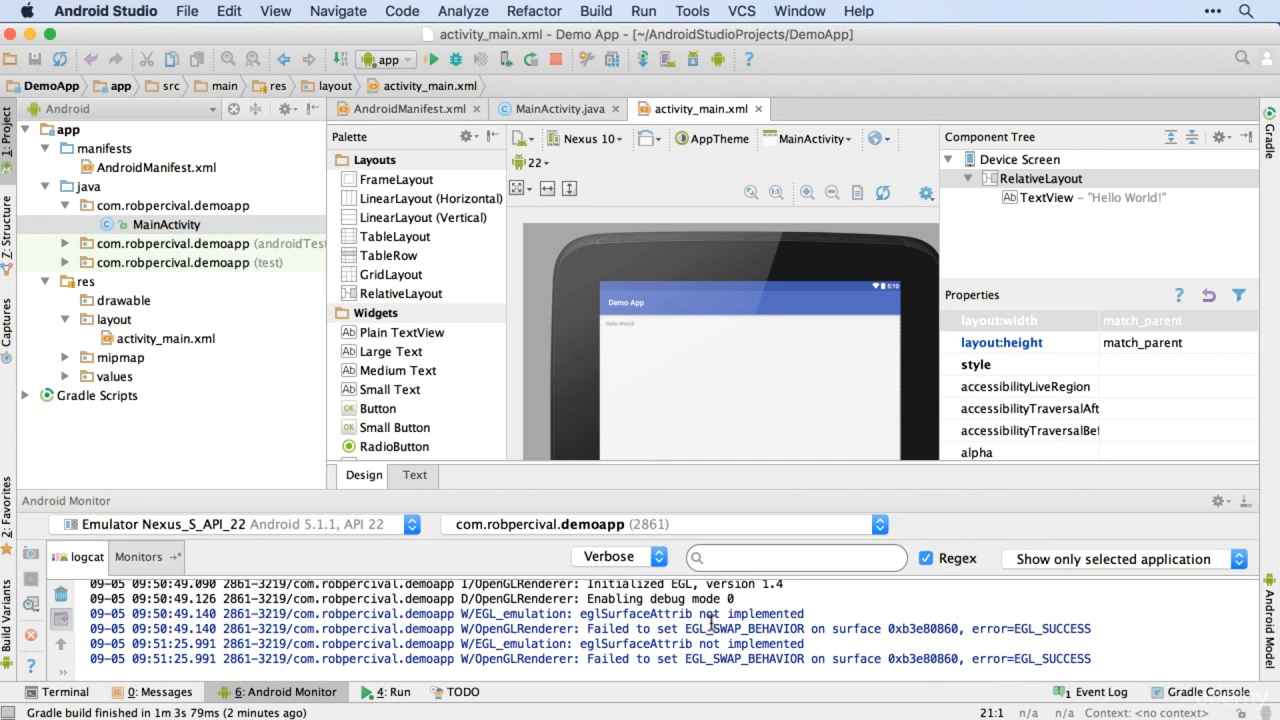
scroll(711, 623, "right", 1)
scroll(711, 622, "up", 8)
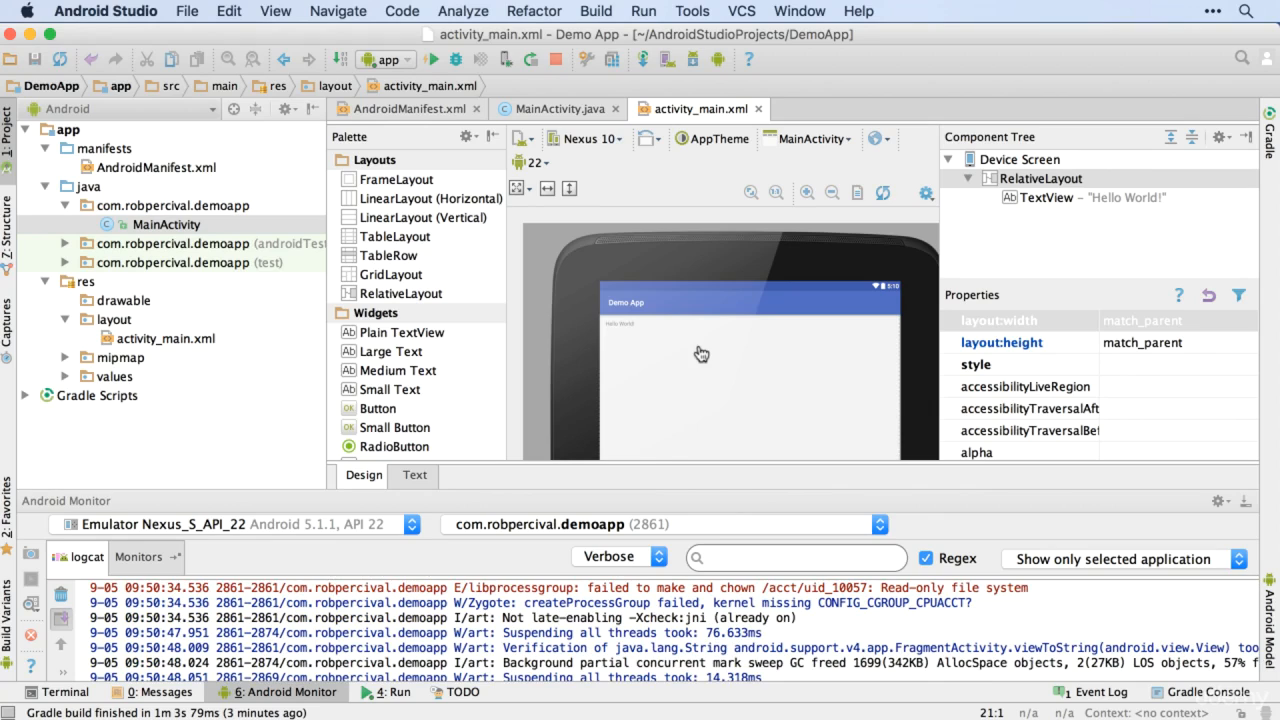
Step: Recheck the running app in the emulator, then return to Android Studio and select activity_main.xml in the project tree
key("super+Tab")
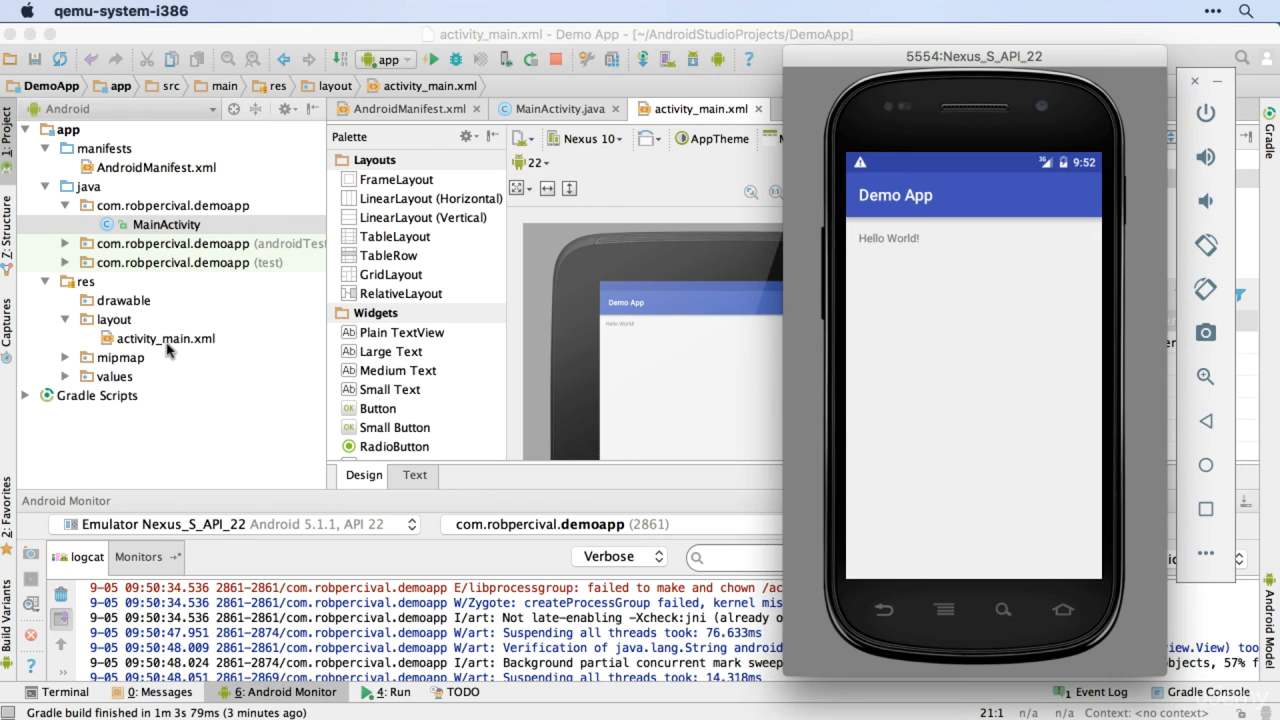
left_click(172, 222)
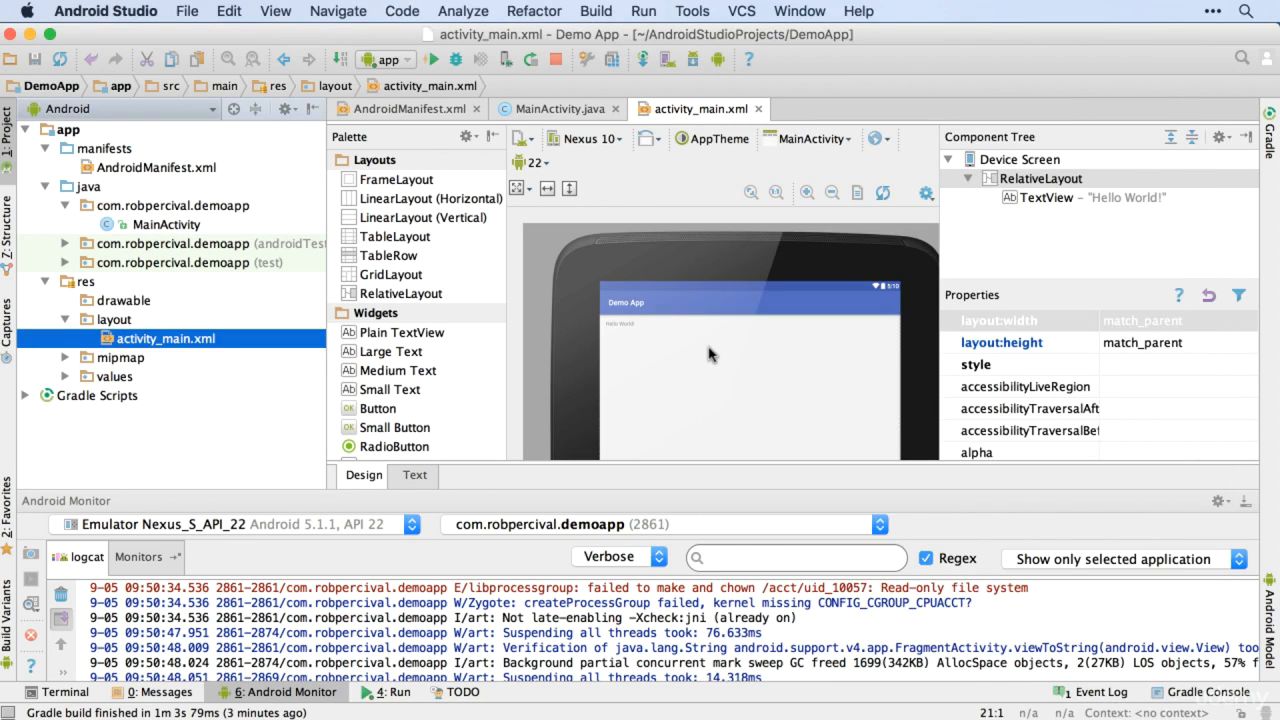